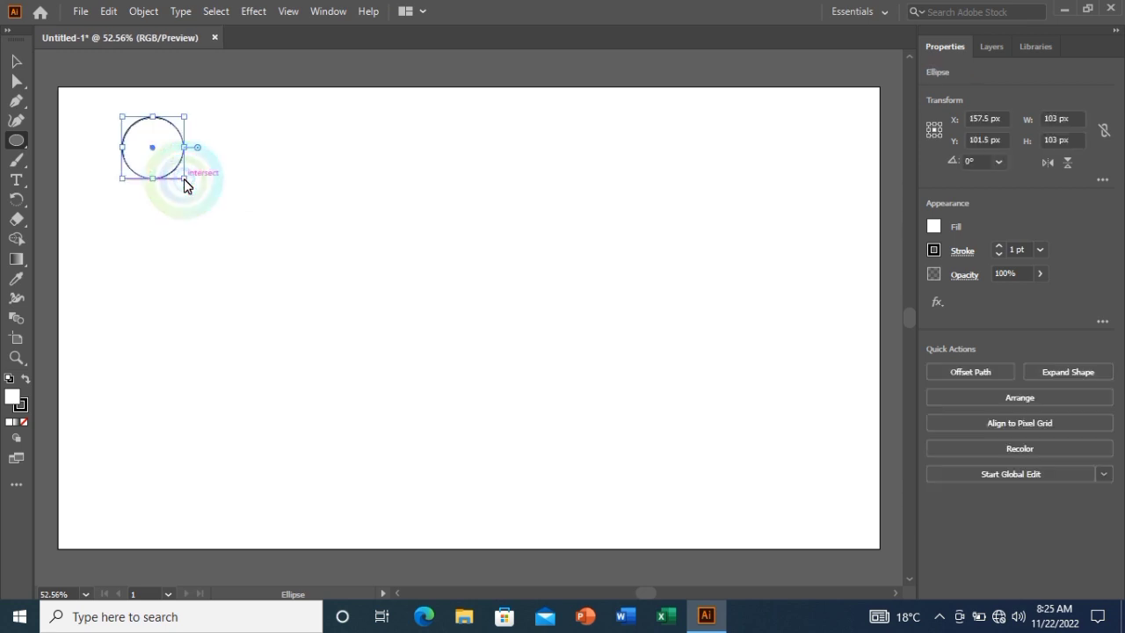
Fill the circle with the pure blue swatch
{"action": "left_click", "coordinate": [16, 60]}
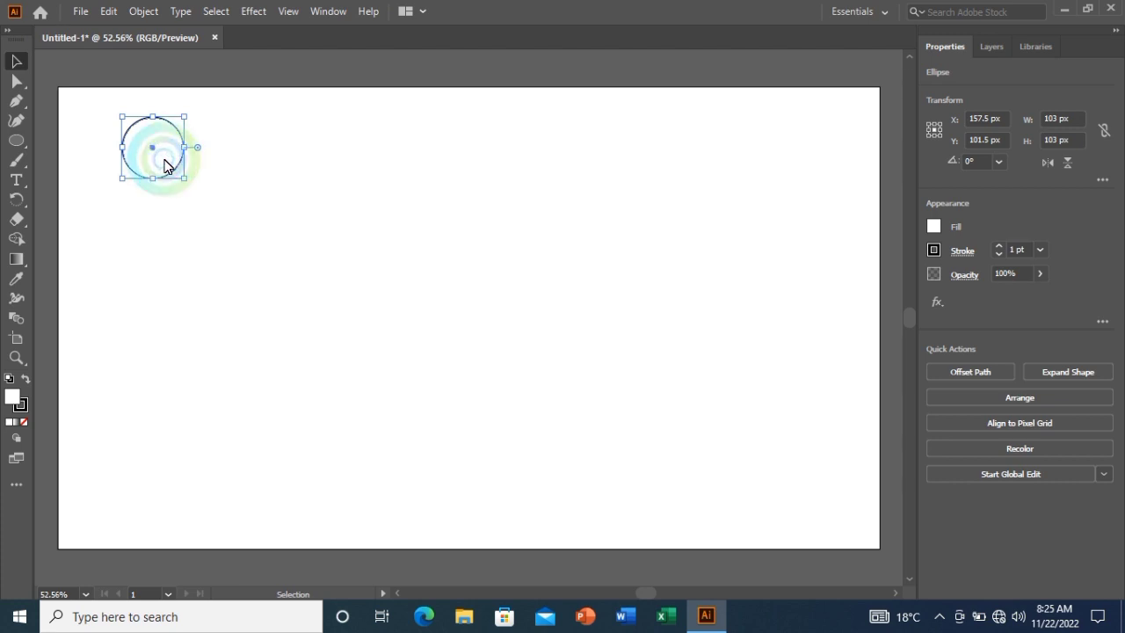
{"action": "left_click", "coordinate": [934, 226]}
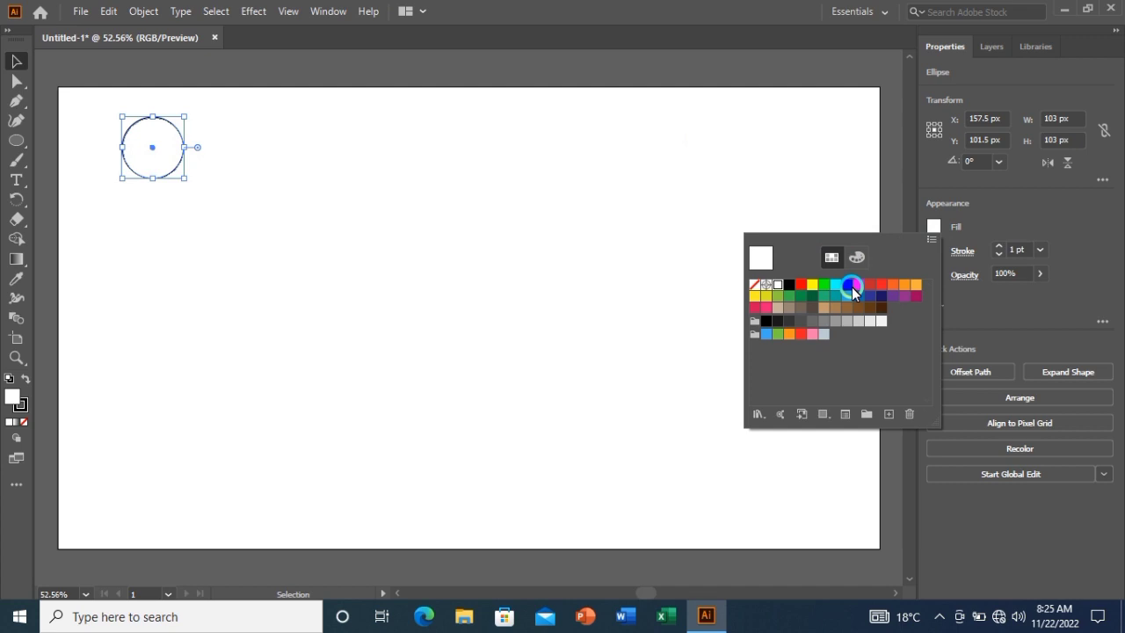
{"action": "left_click", "coordinate": [847, 287]}
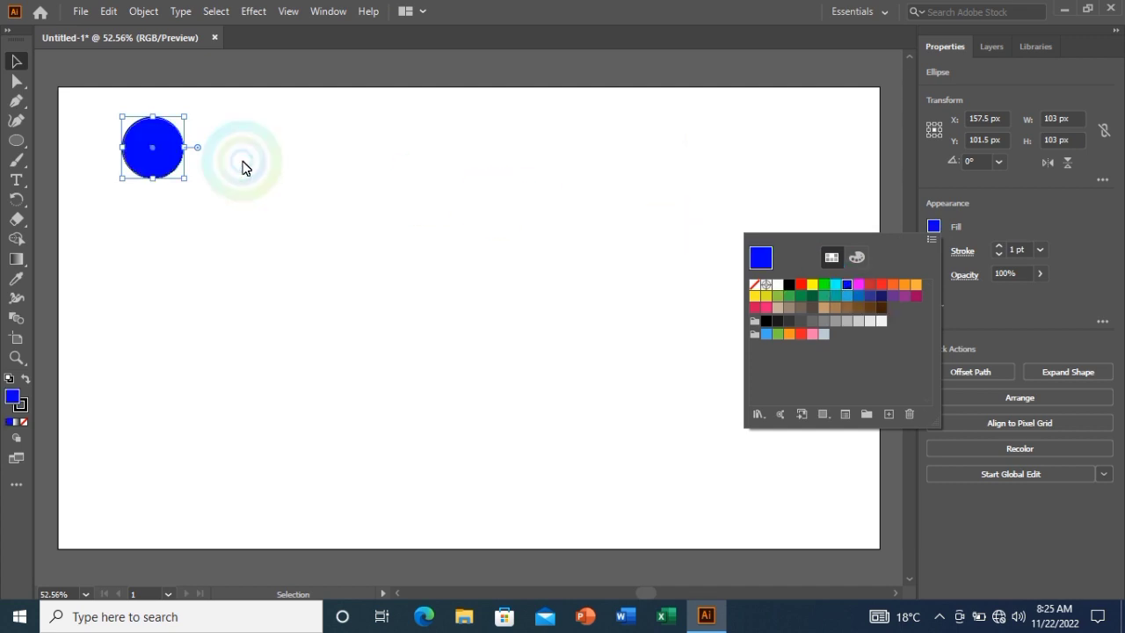
Duplicate the blue circle and place the copy level with the original near the artboard's upper-right corner
{"action": "left_click", "coordinate": [107, 11]}
{"action": "left_click", "coordinate": [134, 92]}
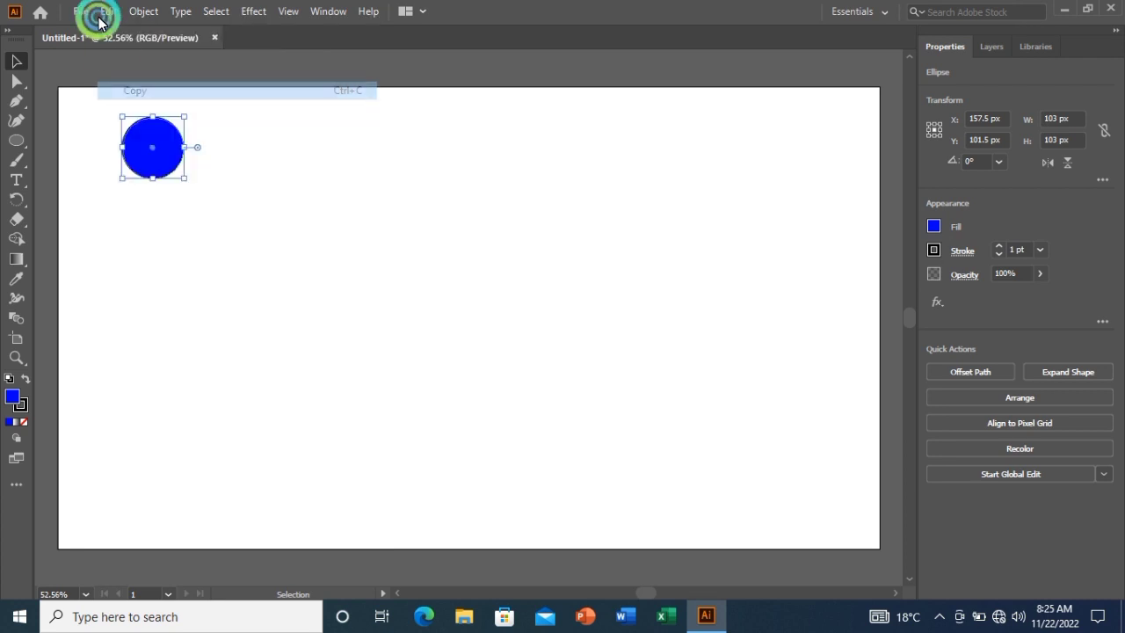
{"action": "left_click", "coordinate": [108, 11]}
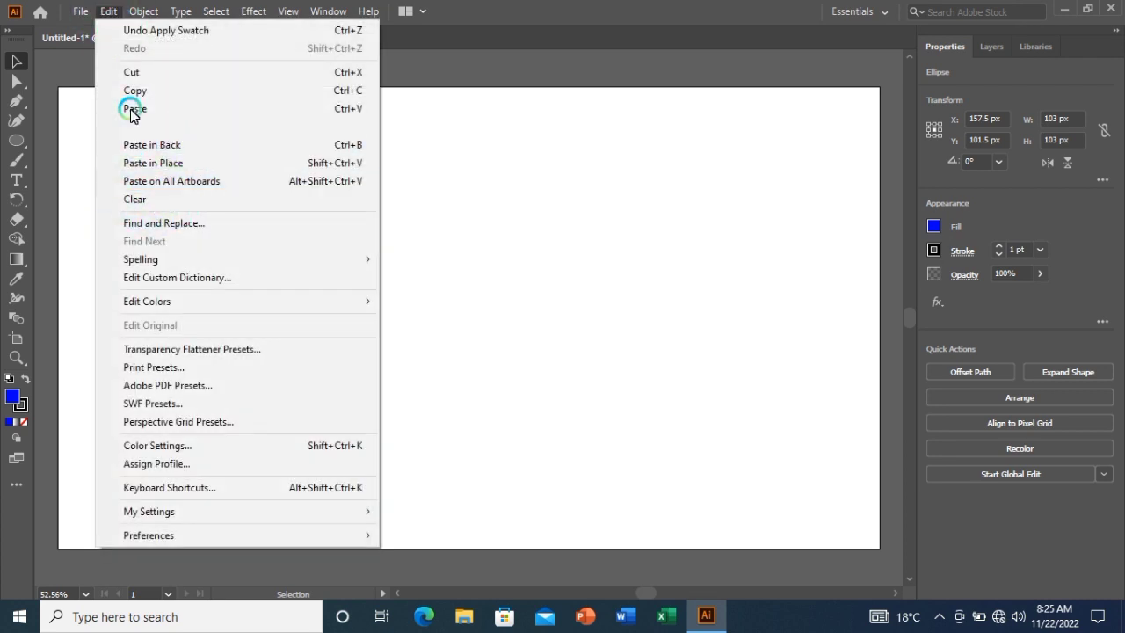
{"action": "left_click", "coordinate": [134, 108]}
{"action": "left_click_drag", "start_coordinate": [469, 319], "coordinate": [721, 147]}
Select both circles and set their blend spacing to Specified Steps
{"action": "left_click_drag", "start_coordinate": [99, 97], "coordinate": [773, 244]}
{"action": "left_click", "coordinate": [156, 10]}
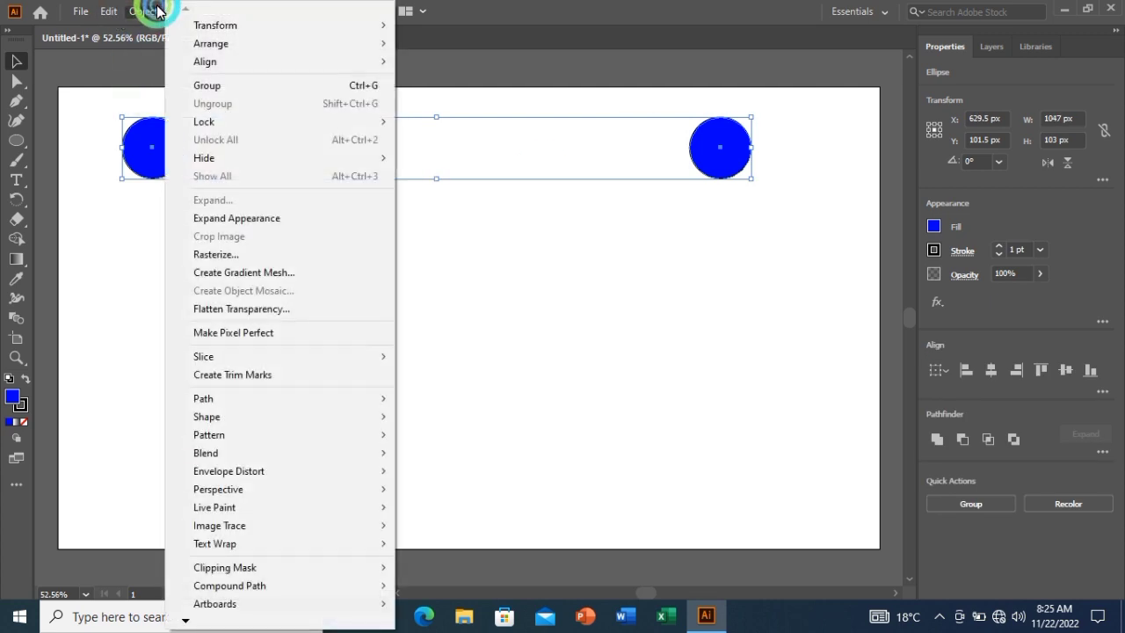
{"action": "left_click", "coordinate": [242, 453]}
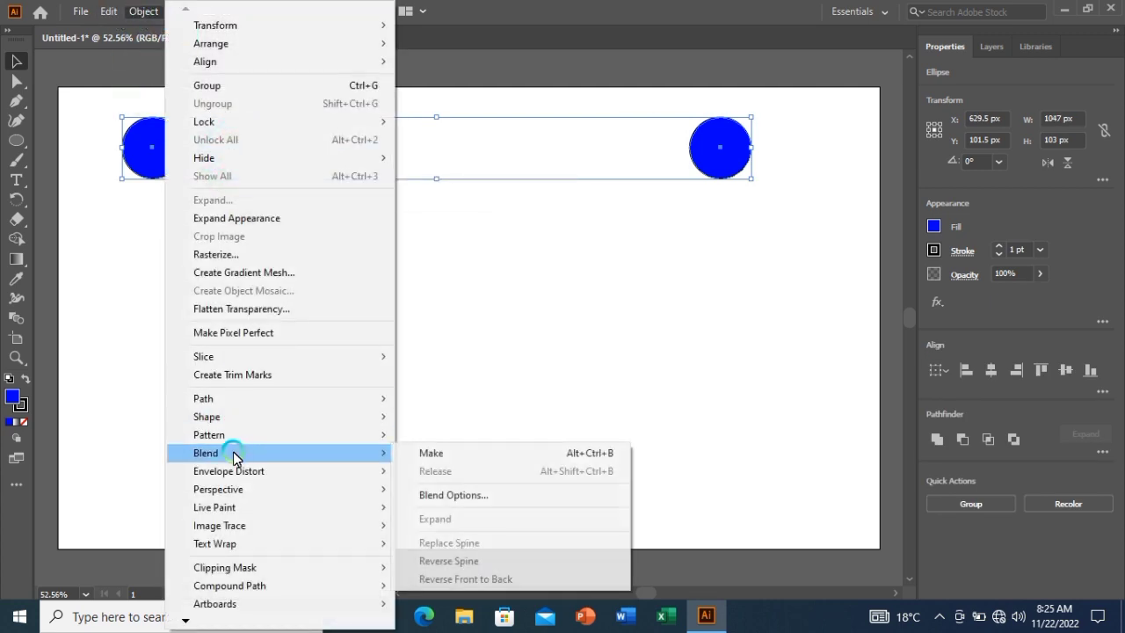
{"action": "left_click", "coordinate": [465, 495]}
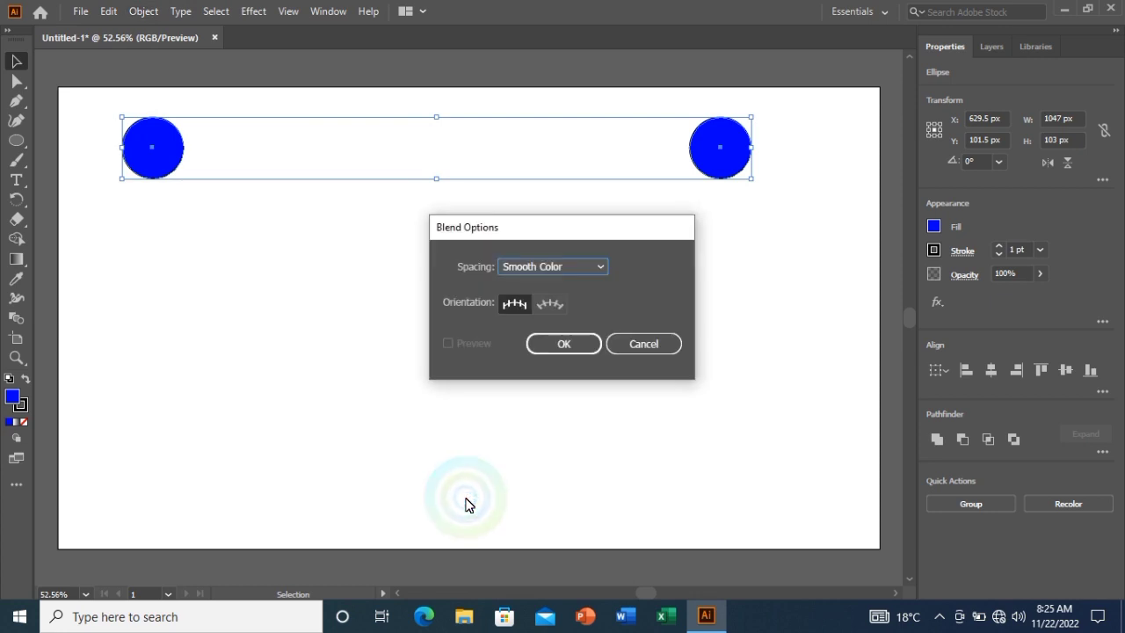
{"action": "left_click", "coordinate": [597, 274]}
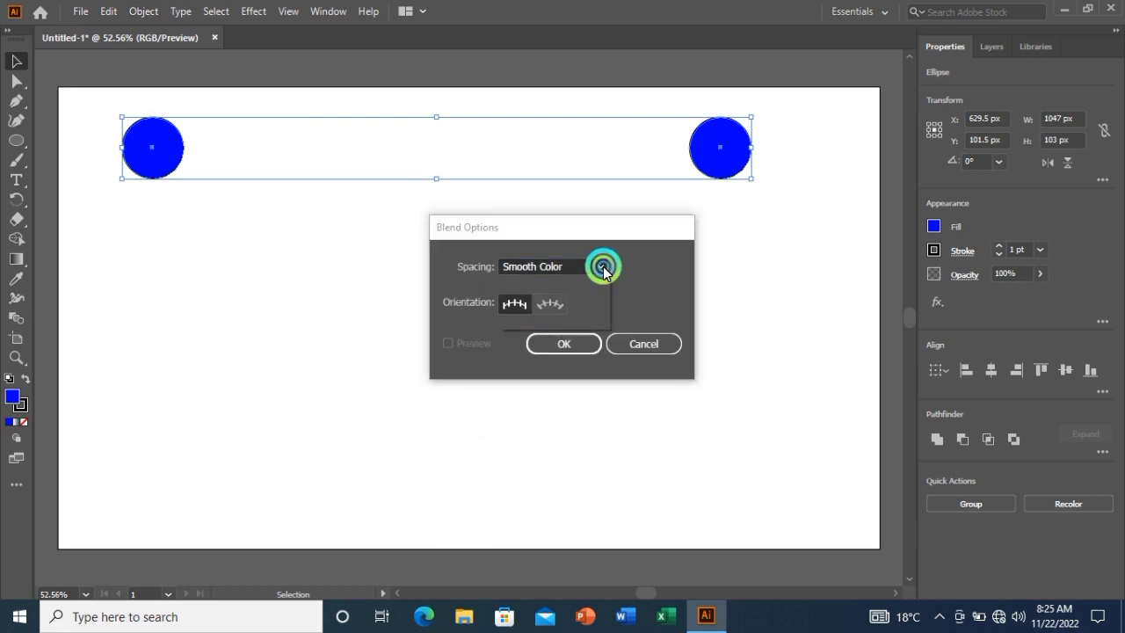
{"action": "left_click", "coordinate": [573, 301]}
{"action": "left_click", "coordinate": [651, 251]}
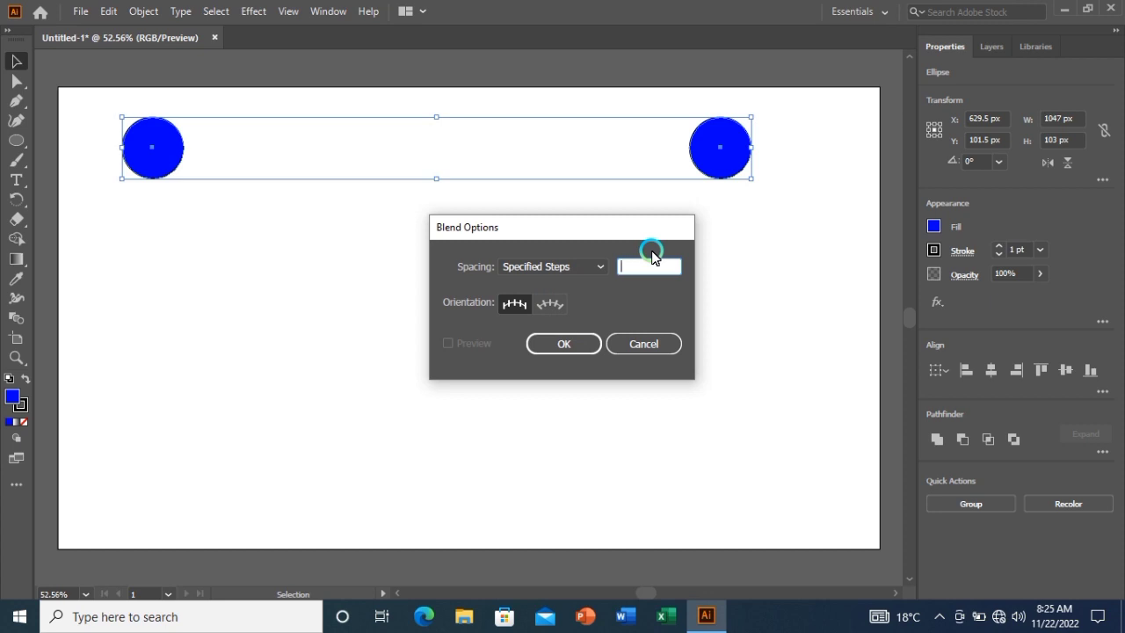
{"action": "key", "text": "Return"}
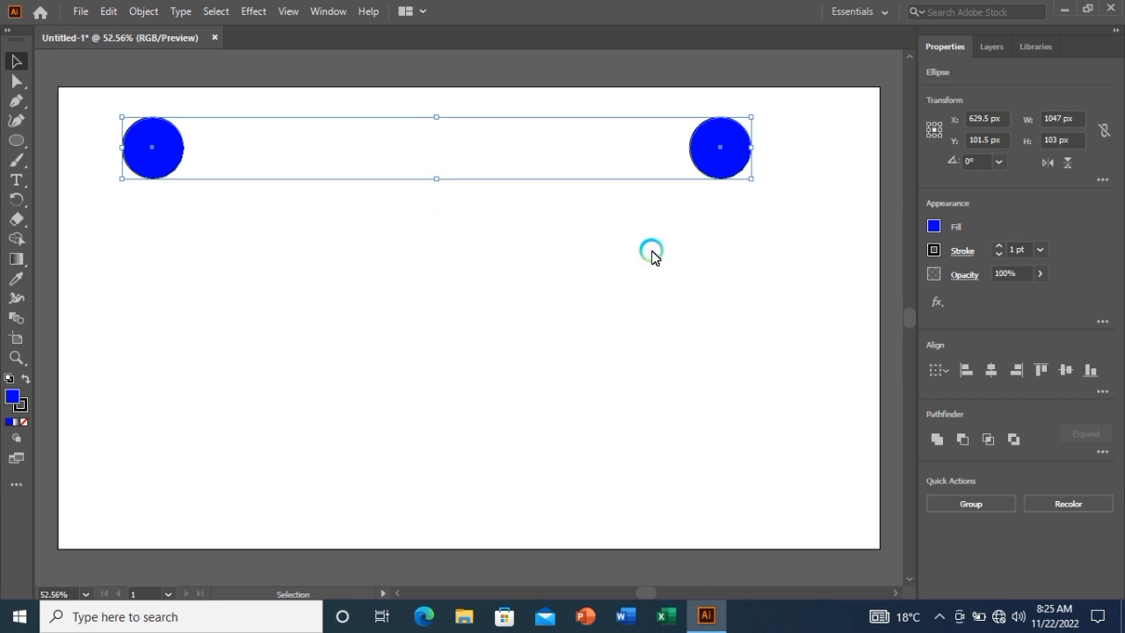
Make a blend between the two selected circles
{"action": "left_click", "coordinate": [134, 12]}
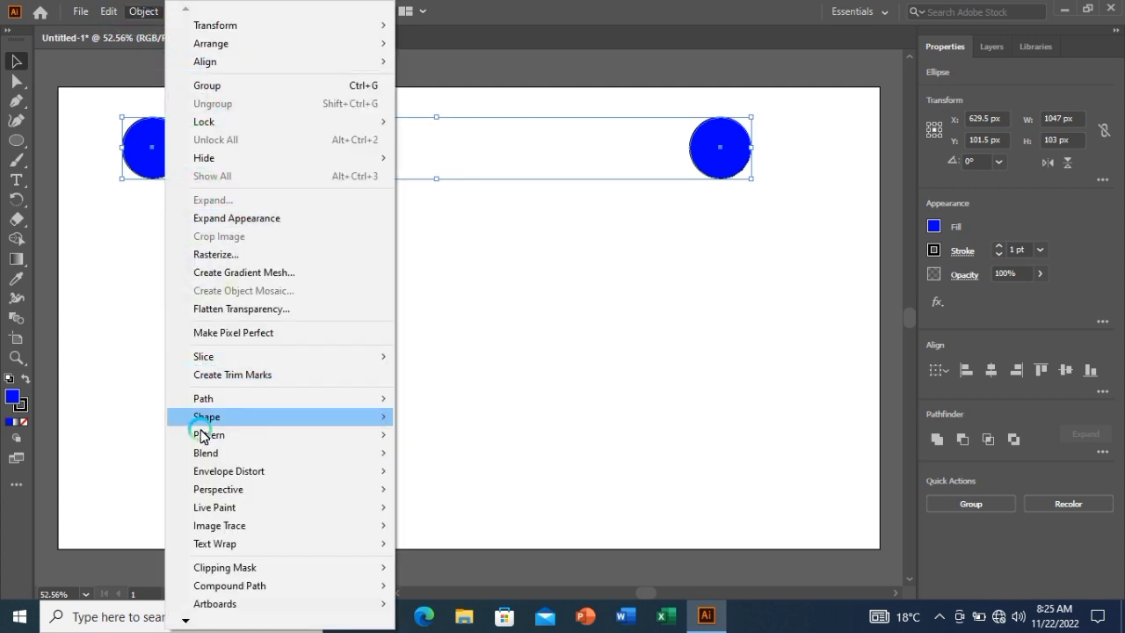
{"action": "left_click", "coordinate": [243, 453]}
{"action": "left_click", "coordinate": [430, 453]}
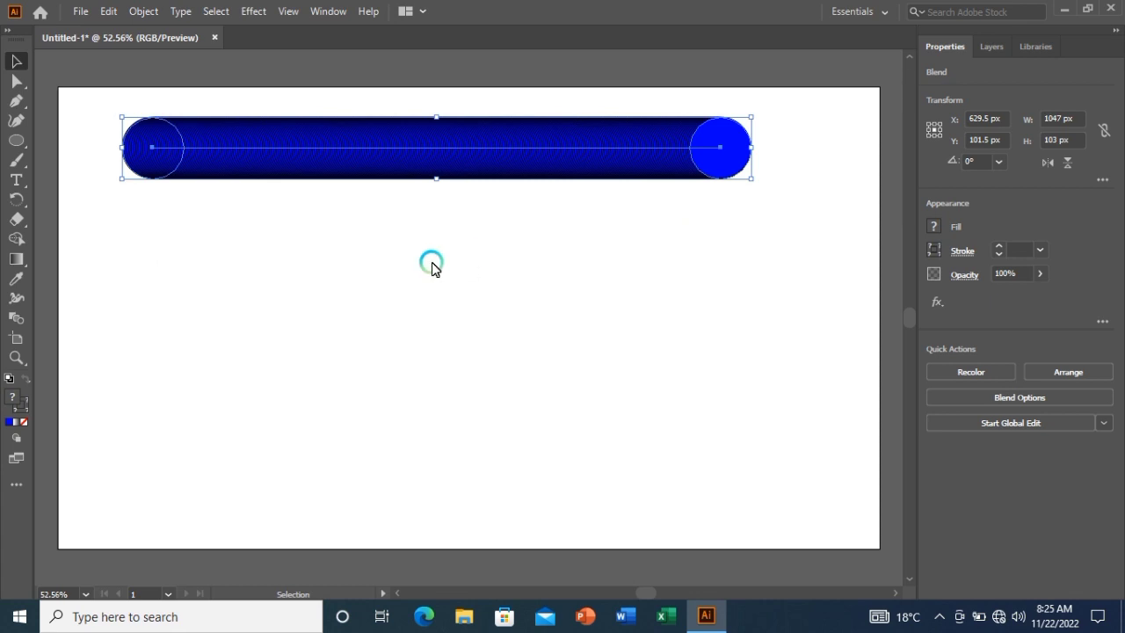
Apply a Pucker & Bloat effect of -17% to the blend
{"action": "left_click", "coordinate": [254, 12]}
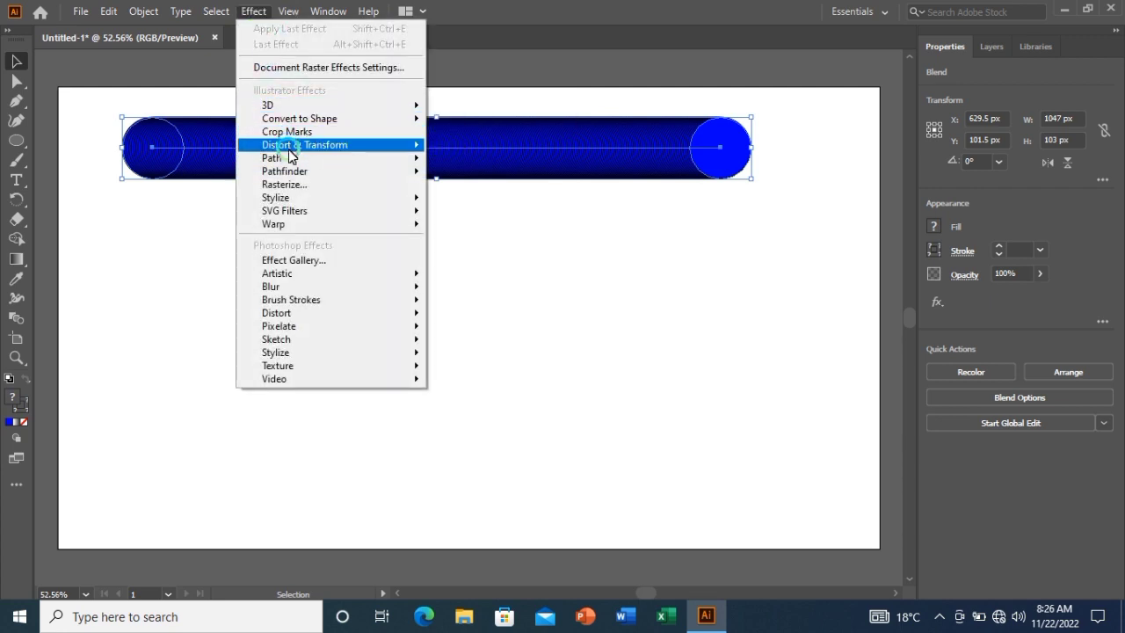
{"action": "mouse_move", "coordinate": [290, 146]}
{"action": "left_click", "coordinate": [495, 167]}
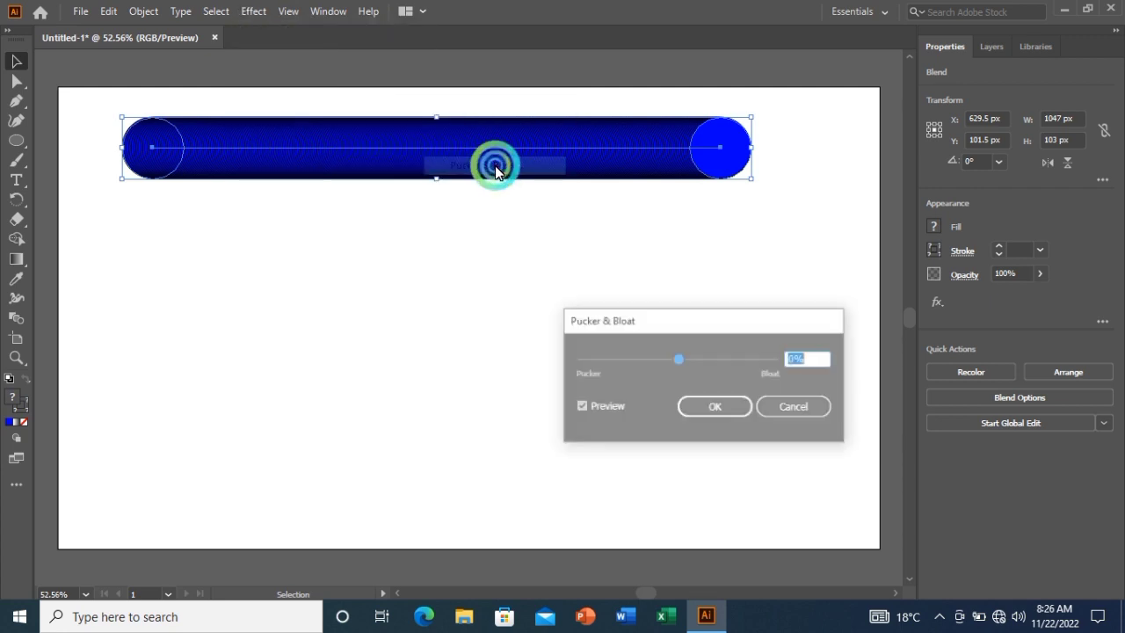
{"action": "left_click_drag", "start_coordinate": [679, 365], "coordinate": [671, 364]}
{"action": "left_click", "coordinate": [704, 421]}
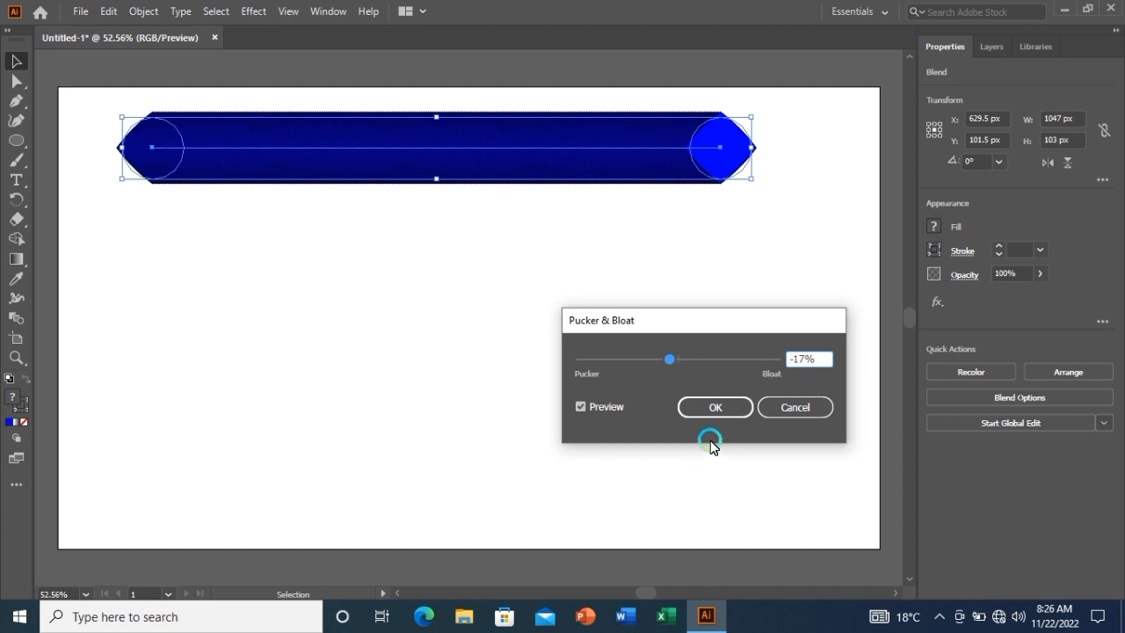
{"action": "left_click", "coordinate": [715, 407]}
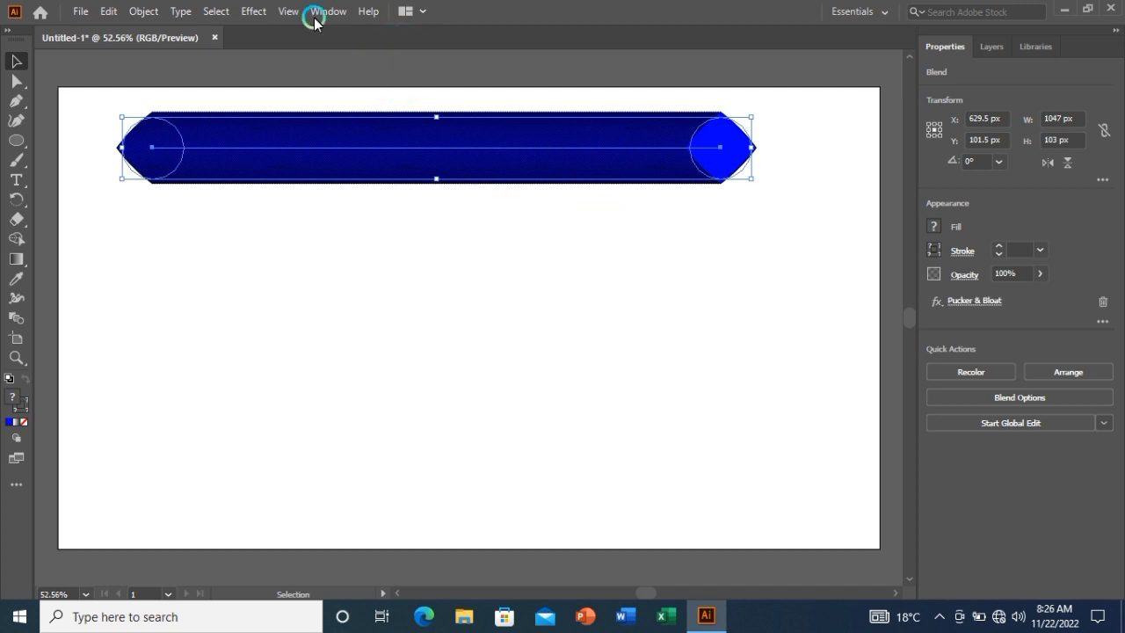
Add a Roughen effect to the blend with detail 0/in and smooth points
{"action": "left_click", "coordinate": [256, 11]}
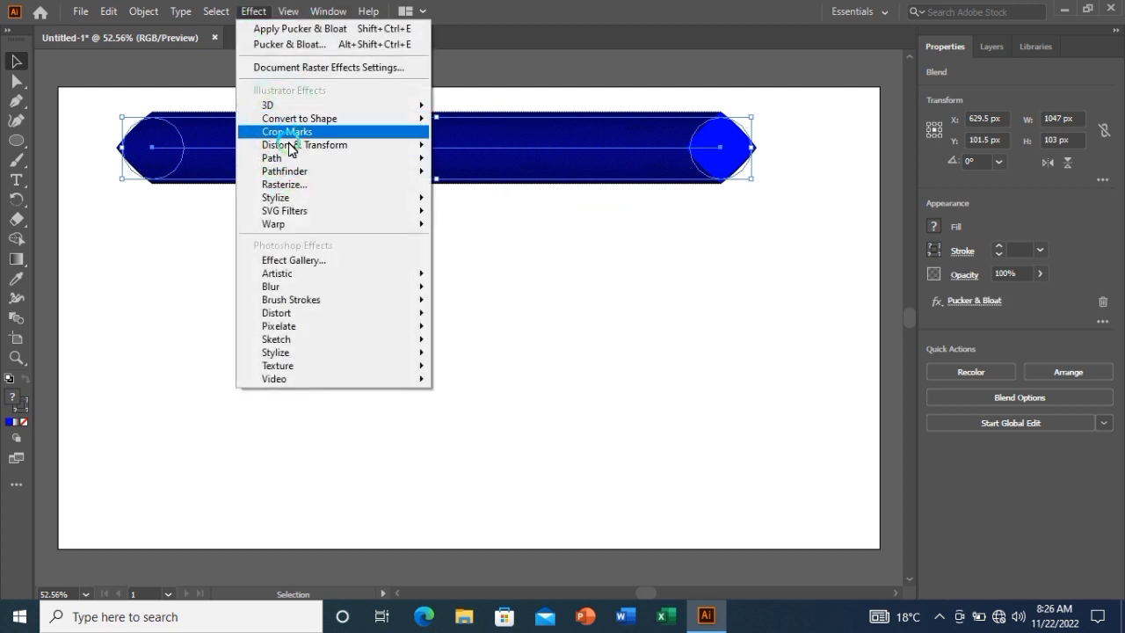
{"action": "mouse_move", "coordinate": [290, 148]}
{"action": "left_click", "coordinate": [489, 190]}
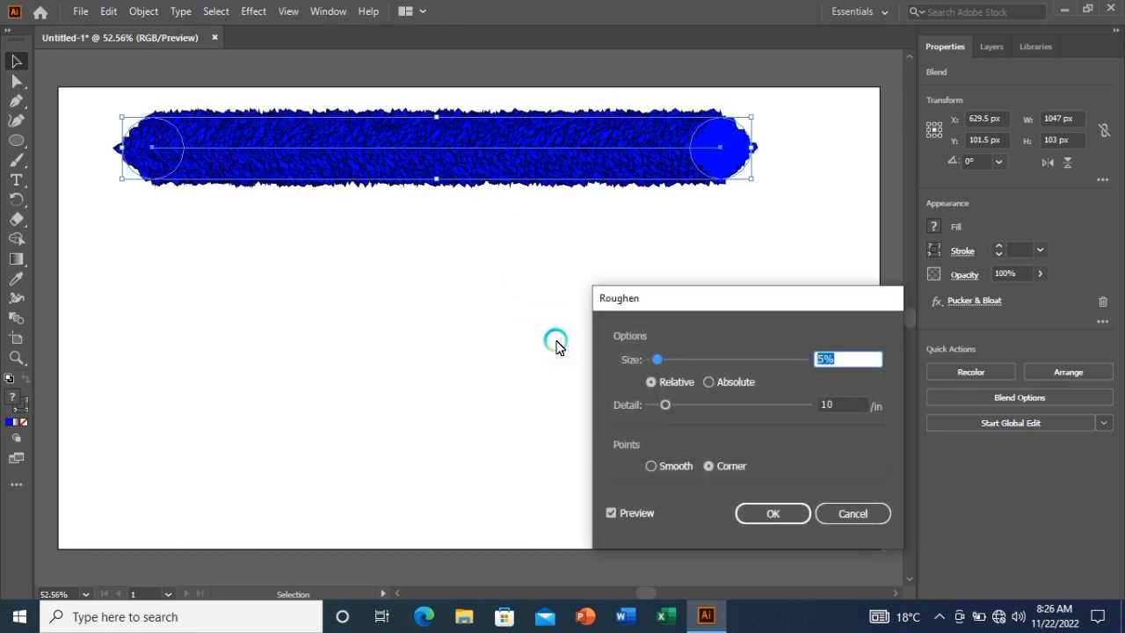
{"action": "left_click_drag", "start_coordinate": [666, 404], "coordinate": [627, 402]}
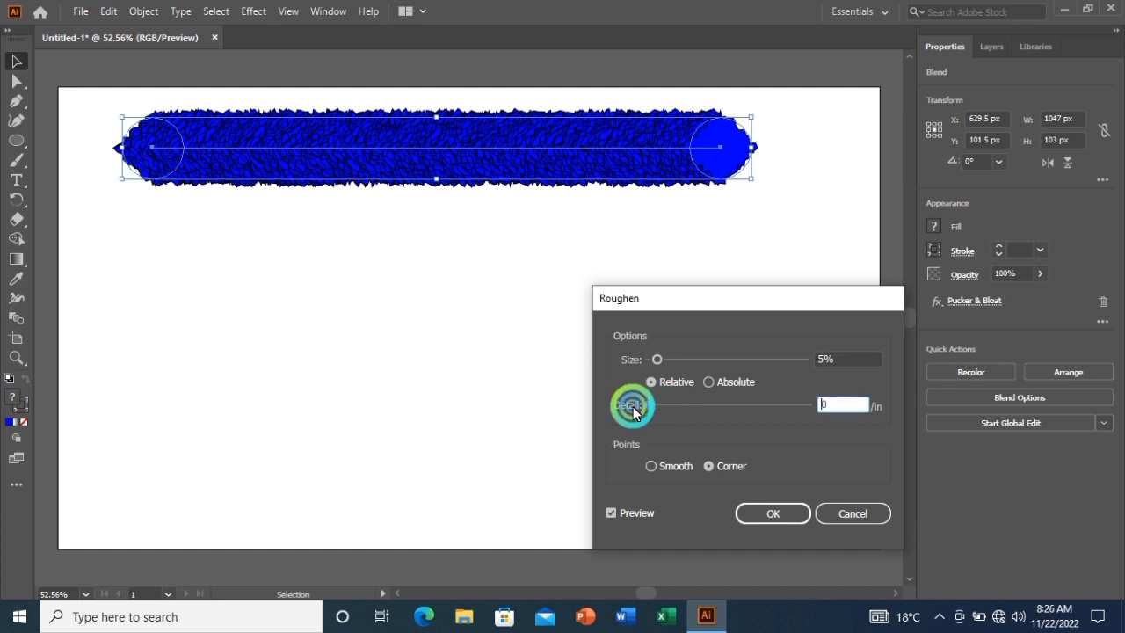
{"action": "left_click", "coordinate": [651, 467]}
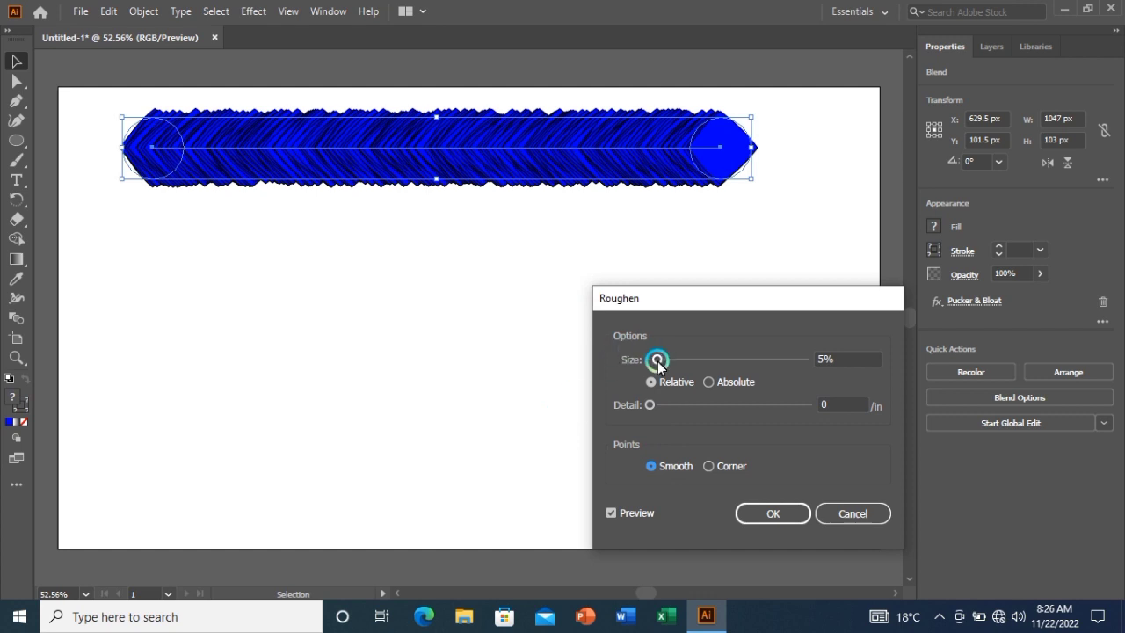
Set the Roughen size to 3 px absolute, apply the effect and deselect the blend
{"action": "left_click_drag", "start_coordinate": [658, 364], "coordinate": [667, 366]}
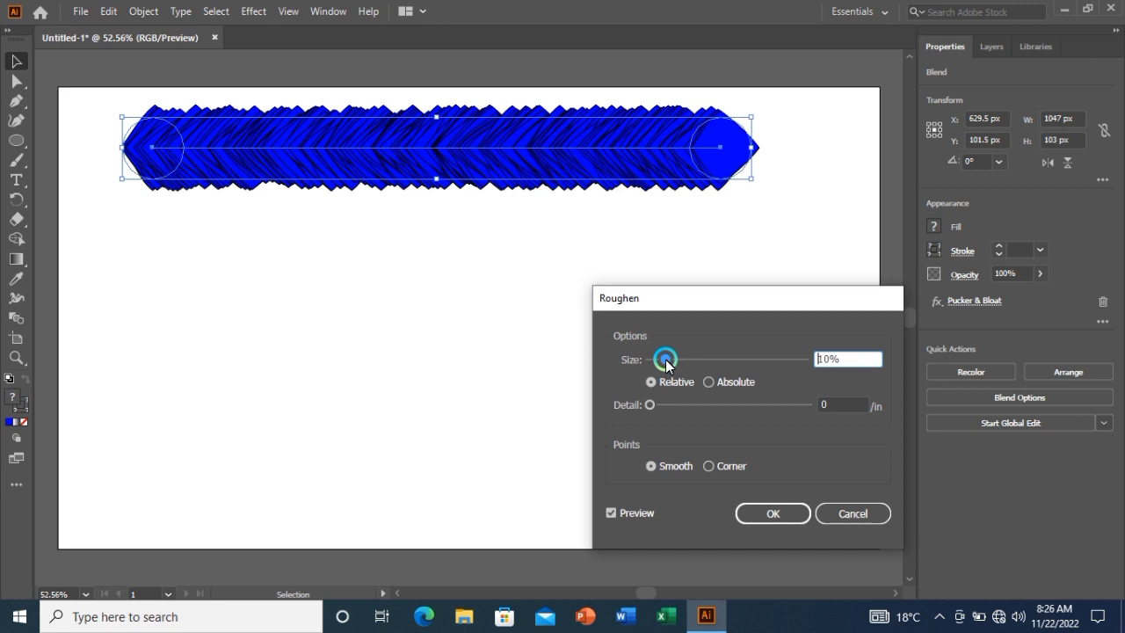
{"action": "left_click", "coordinate": [610, 513]}
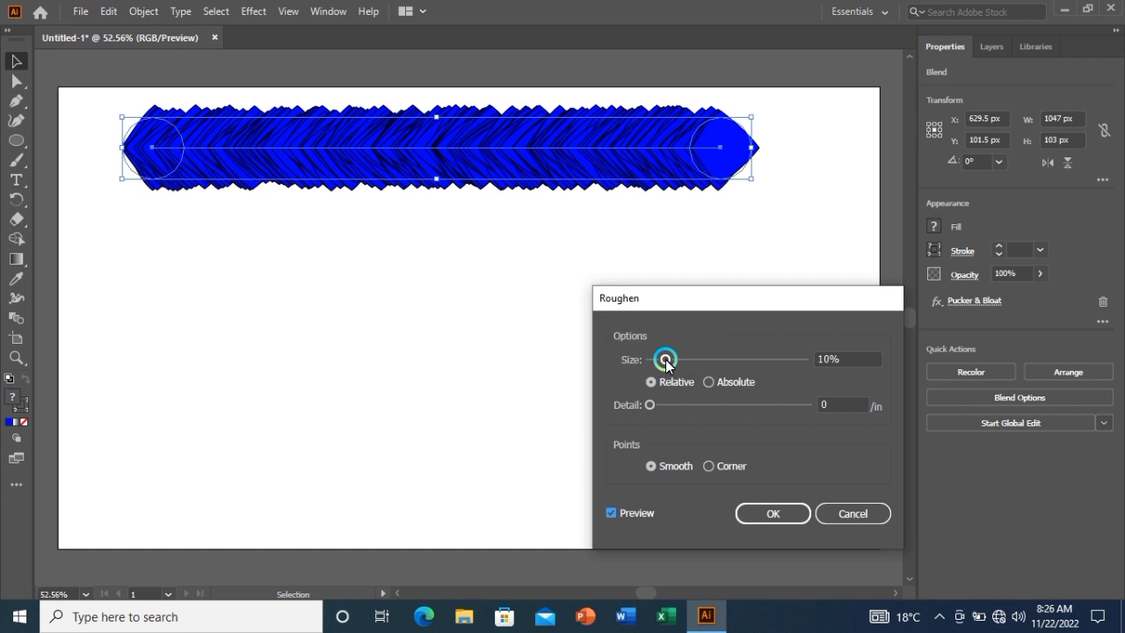
{"action": "mouse_move", "coordinate": [665, 363]}
{"action": "left_mouse_down"}
{"action": "mouse_move", "coordinate": [678, 365]}
{"action": "mouse_move", "coordinate": [655, 363]}
{"action": "left_mouse_up"}
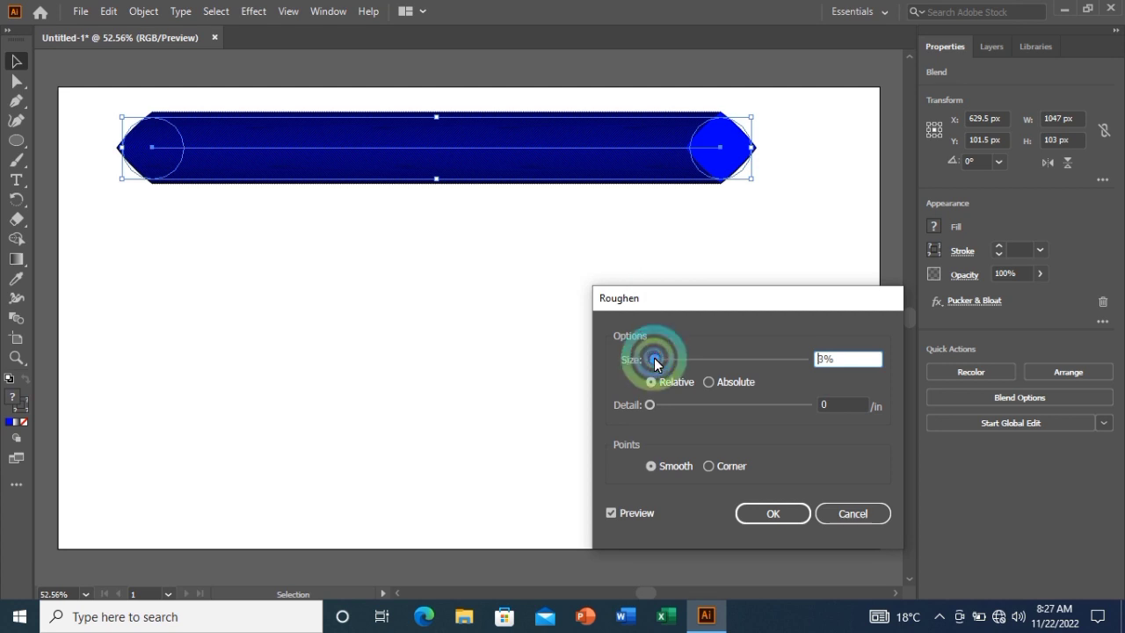
{"action": "left_click", "coordinate": [708, 384]}
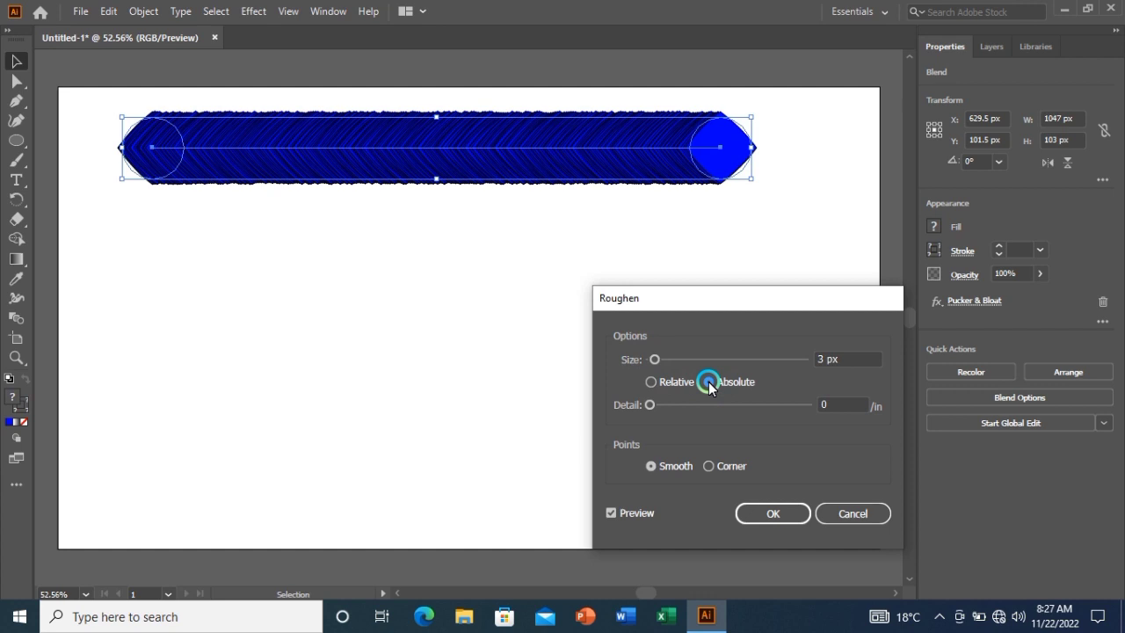
{"action": "left_click", "coordinate": [785, 514]}
{"action": "left_click", "coordinate": [597, 342]}
{"action": "left_click", "coordinate": [401, 261]}
{"action": "left_click", "coordinate": [180, 104]}
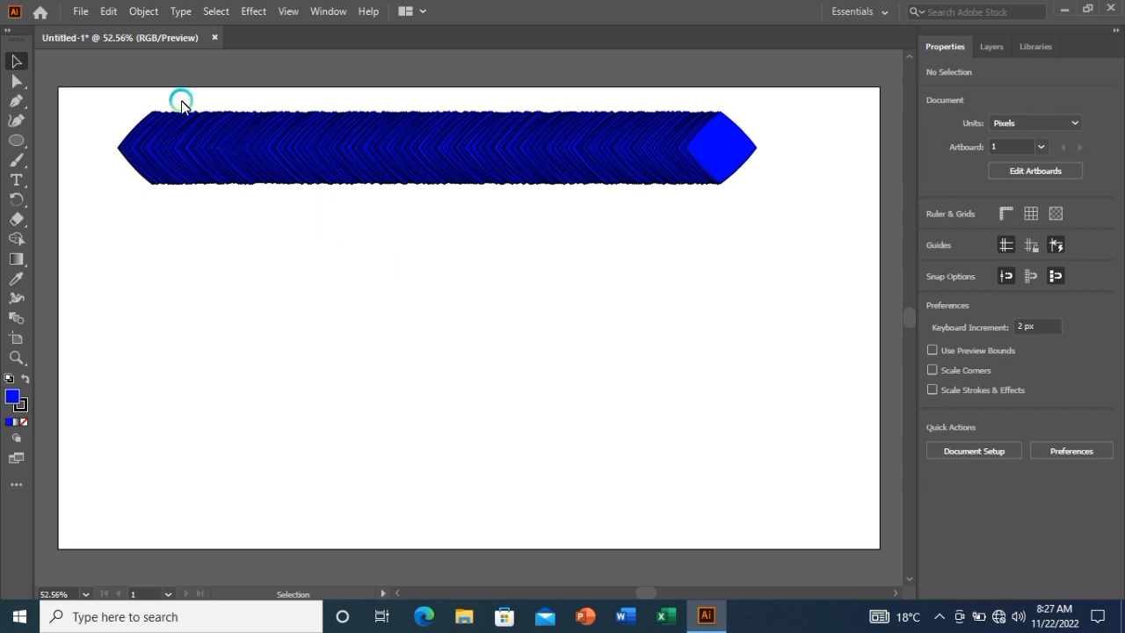
Draw a freehand letter D below the blend with the Pencil tool, using a straight stem and a curved bowl
{"action": "left_click", "coordinate": [27, 167]}
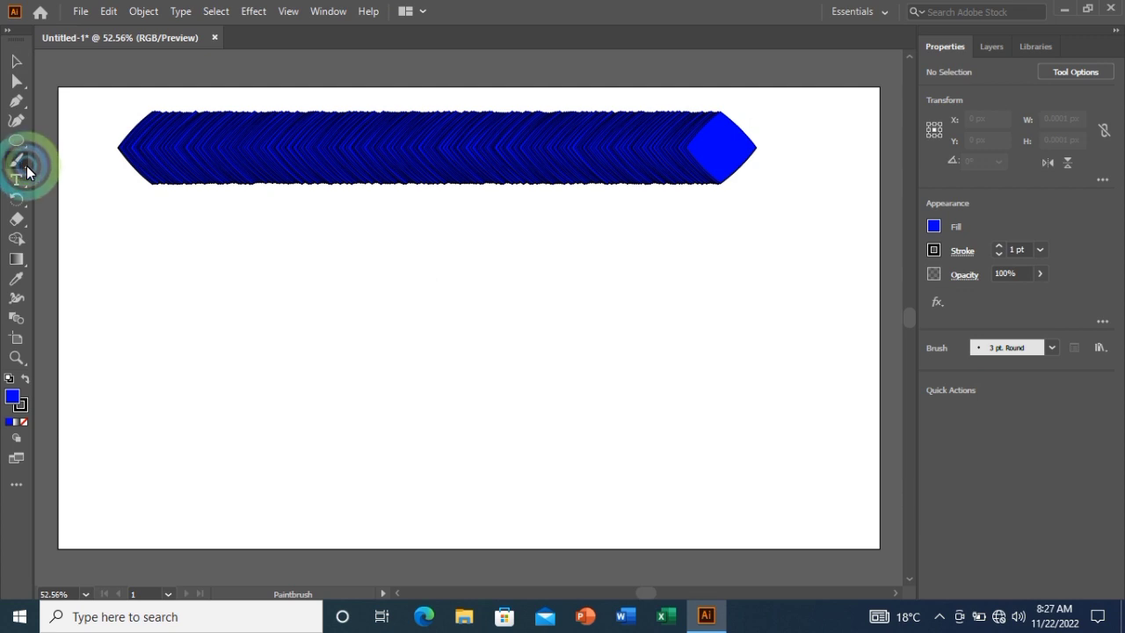
{"action": "left_click", "coordinate": [27, 167]}
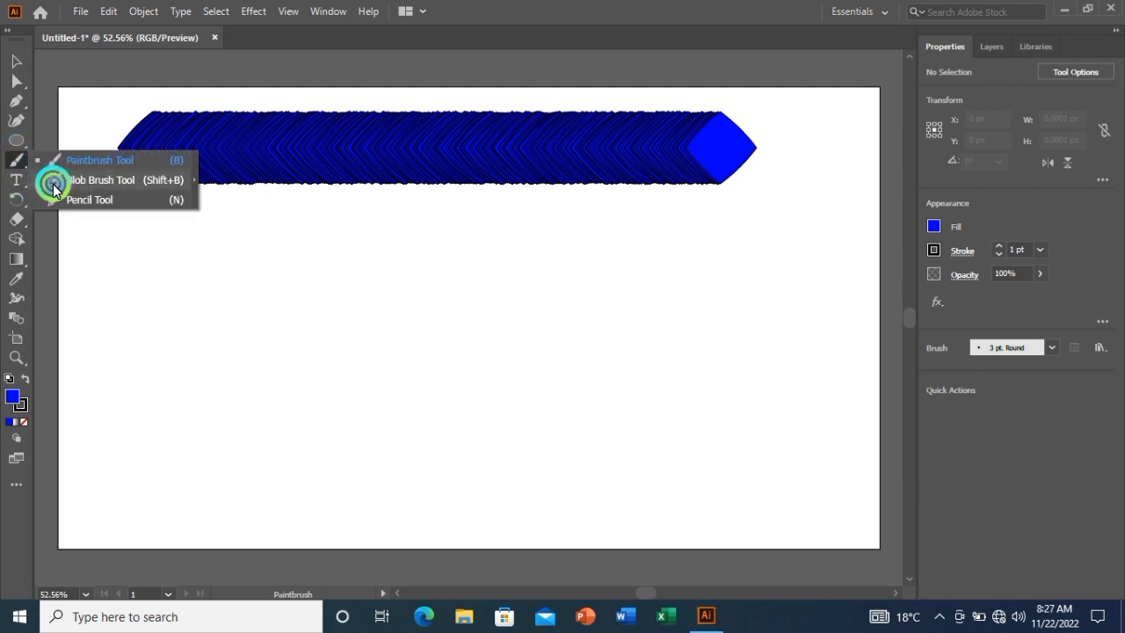
{"action": "left_click", "coordinate": [65, 200]}
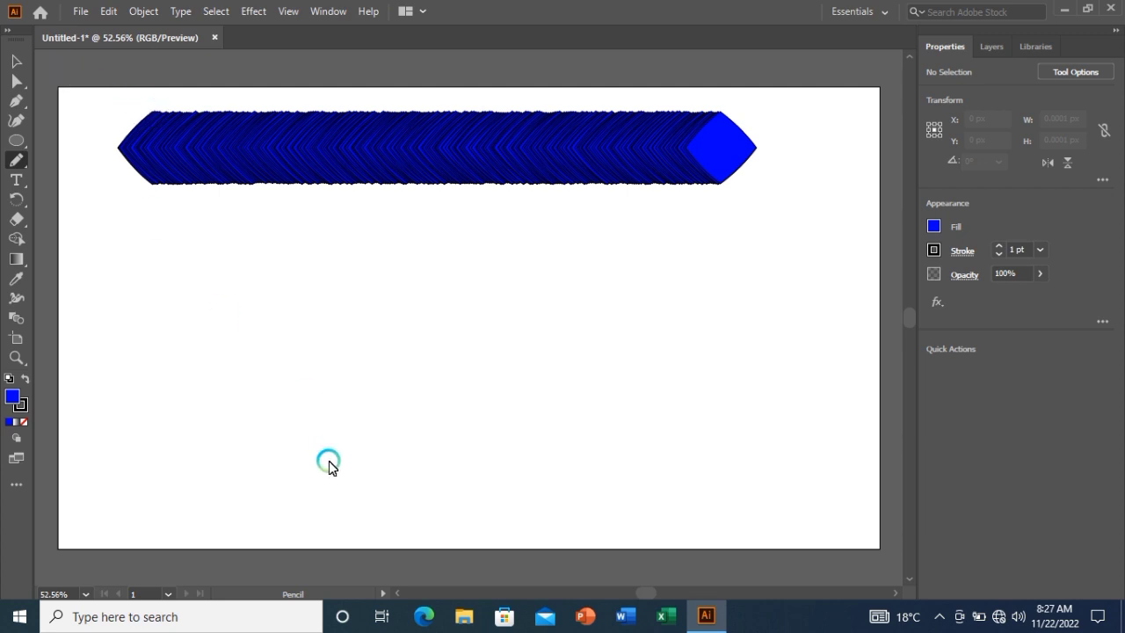
{"action": "left_click", "coordinate": [328, 461]}
{"action": "left_click_drag", "start_coordinate": [329, 420], "coordinate": [328, 392]}
{"action": "mouse_move", "coordinate": [338, 257]}
{"action": "left_mouse_down"}
{"action": "mouse_move", "coordinate": [411, 267]}
{"action": "mouse_move", "coordinate": [442, 344]}
{"action": "mouse_move", "coordinate": [422, 437]}
{"action": "mouse_move", "coordinate": [366, 454]}
{"action": "mouse_move", "coordinate": [335, 455]}
{"action": "mouse_move", "coordinate": [331, 441]}
{"action": "left_mouse_up"}
Select the blend together with the D path and replace the blend's spine with that path
{"action": "left_click", "coordinate": [15, 61]}
{"action": "left_click_drag", "start_coordinate": [101, 118], "coordinate": [457, 381]}
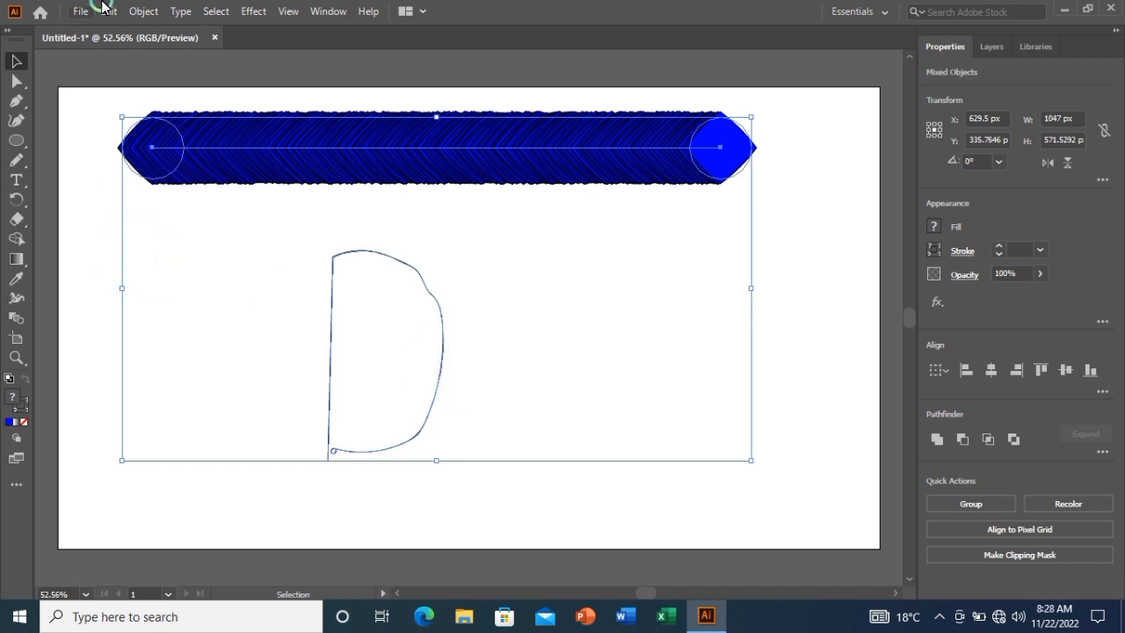
{"action": "left_click", "coordinate": [143, 10]}
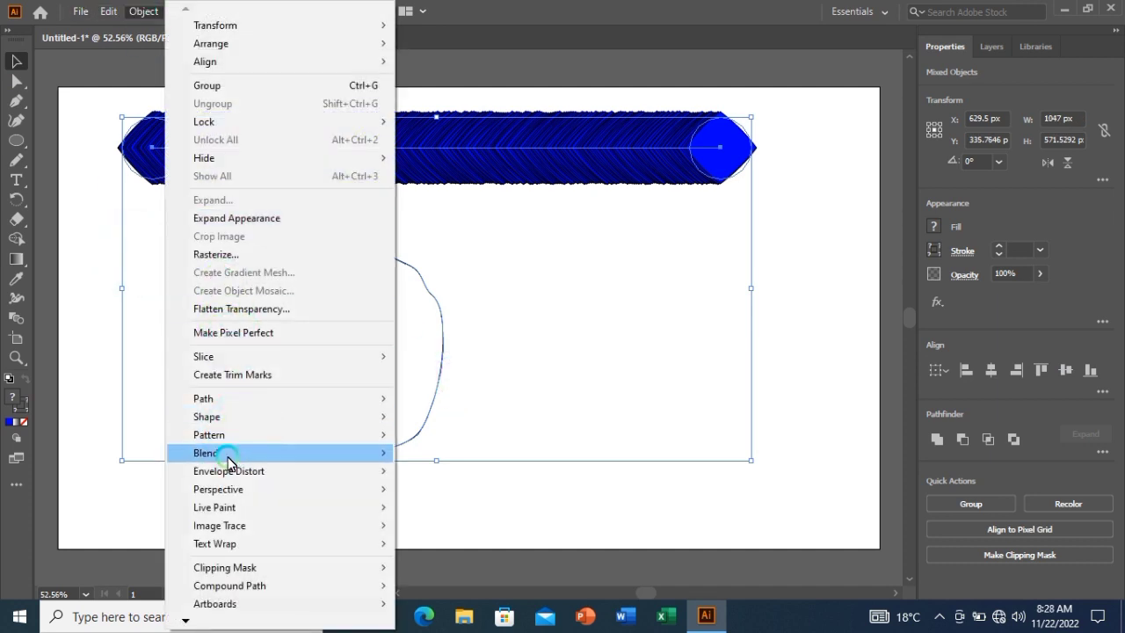
{"action": "mouse_move", "coordinate": [228, 461]}
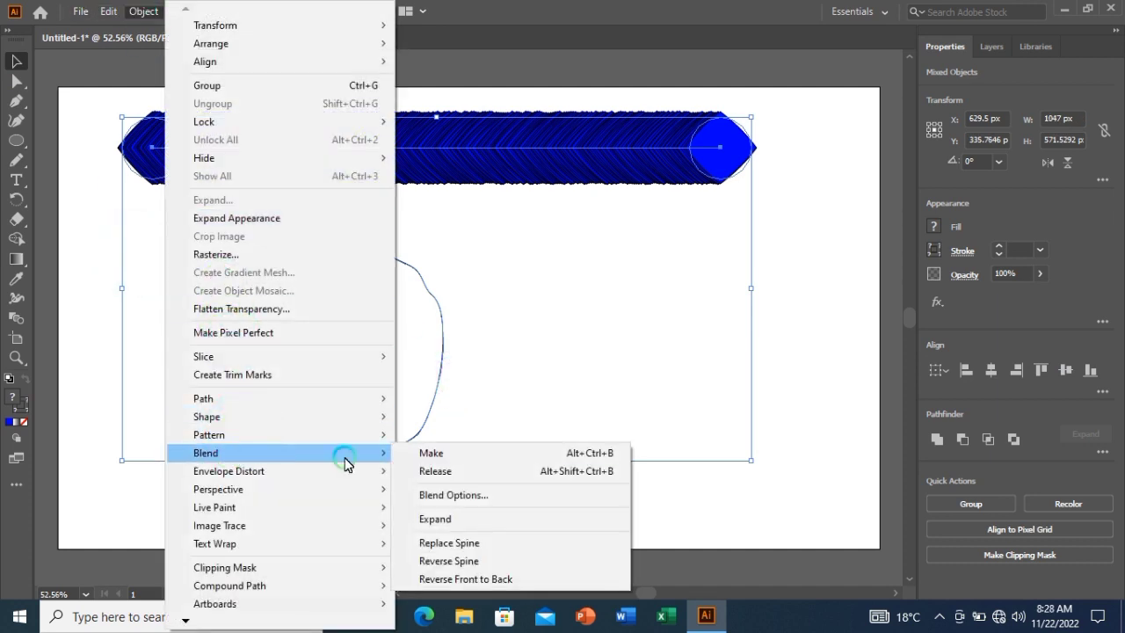
{"action": "left_click", "coordinate": [449, 543]}
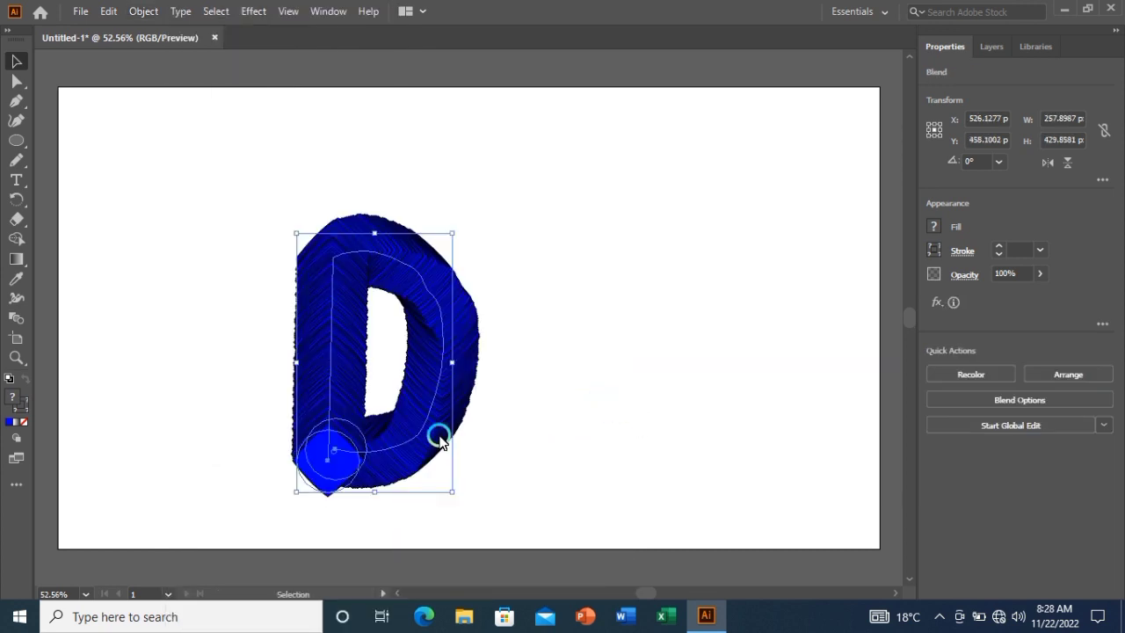
Enlarge the blended D to about 503 by 534 px and move it higher on the artboard
{"action": "left_click_drag", "start_coordinate": [450, 489], "coordinate": [507, 539]}
{"action": "left_click_drag", "start_coordinate": [408, 269], "coordinate": [357, 176]}
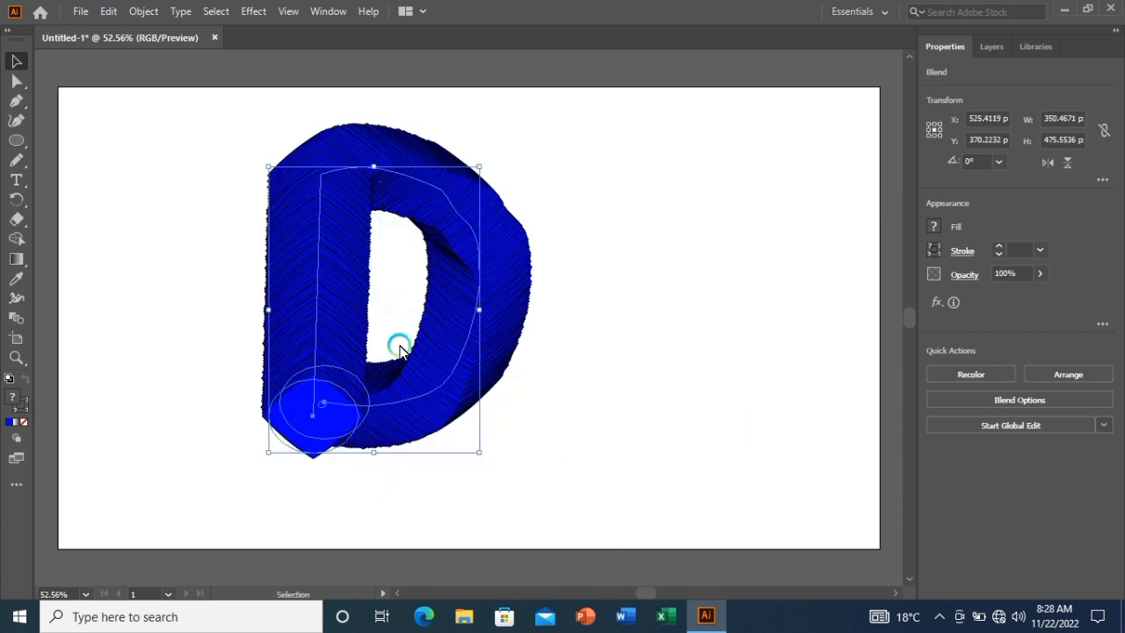
{"action": "left_click_drag", "start_coordinate": [479, 453], "coordinate": [552, 464]}
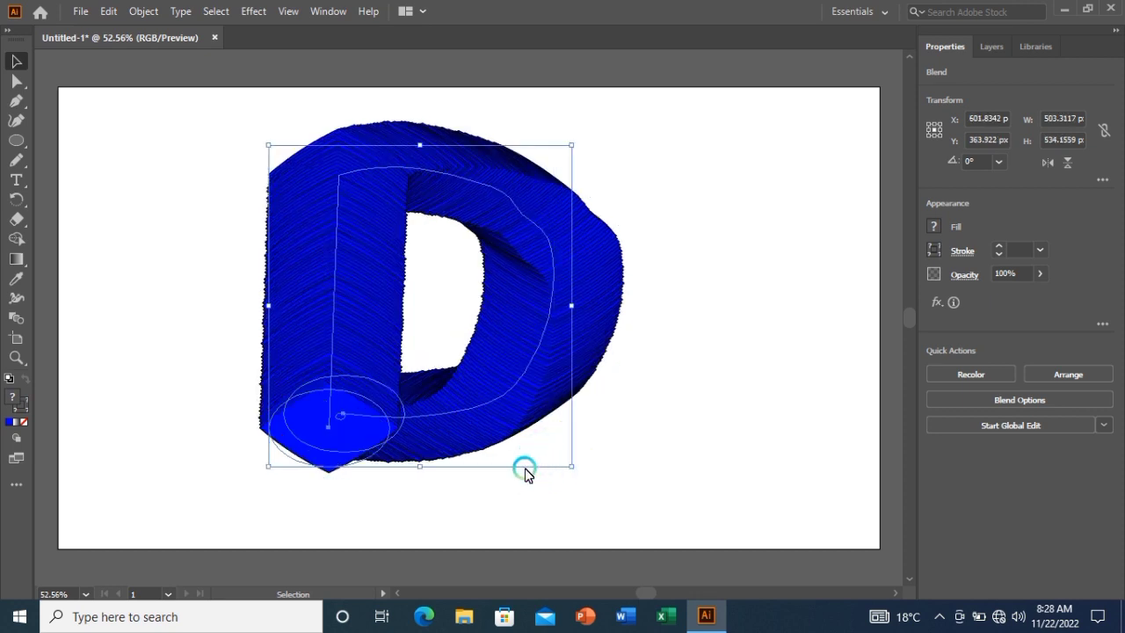
Stretch the blended D to about 575 px high and rotate it about 3.28° counterclockwise
{"action": "left_click_drag", "start_coordinate": [418, 465], "coordinate": [415, 493]}
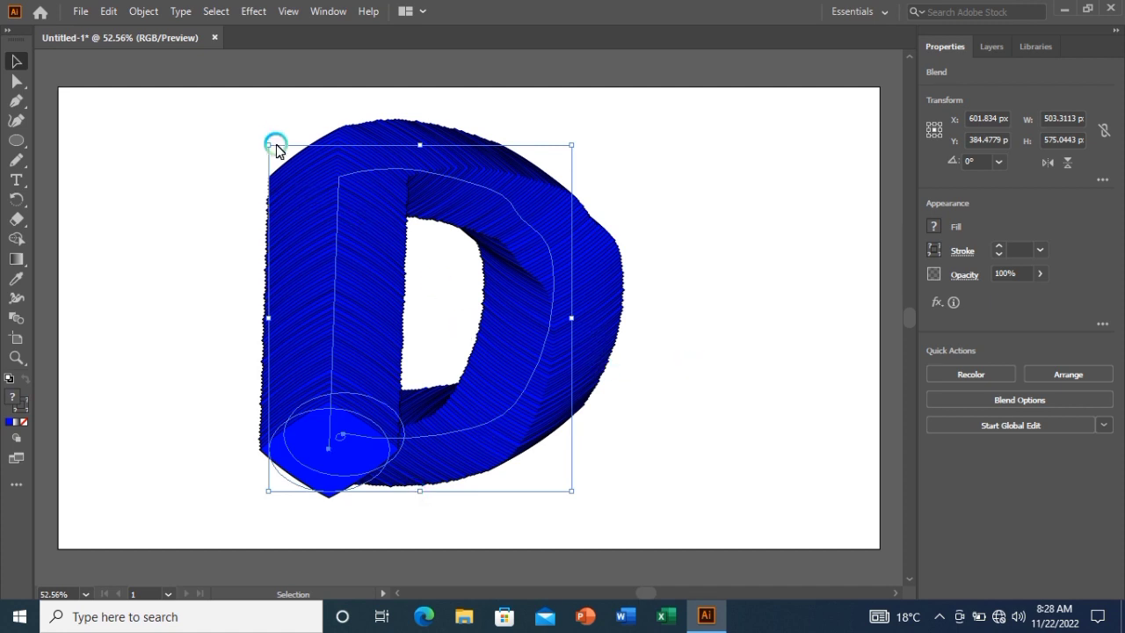
{"action": "mouse_move", "coordinate": [267, 145]}
{"action": "left_mouse_down"}
{"action": "mouse_move", "coordinate": [263, 134]}
{"action": "mouse_move", "coordinate": [252, 143]}
{"action": "left_mouse_up"}
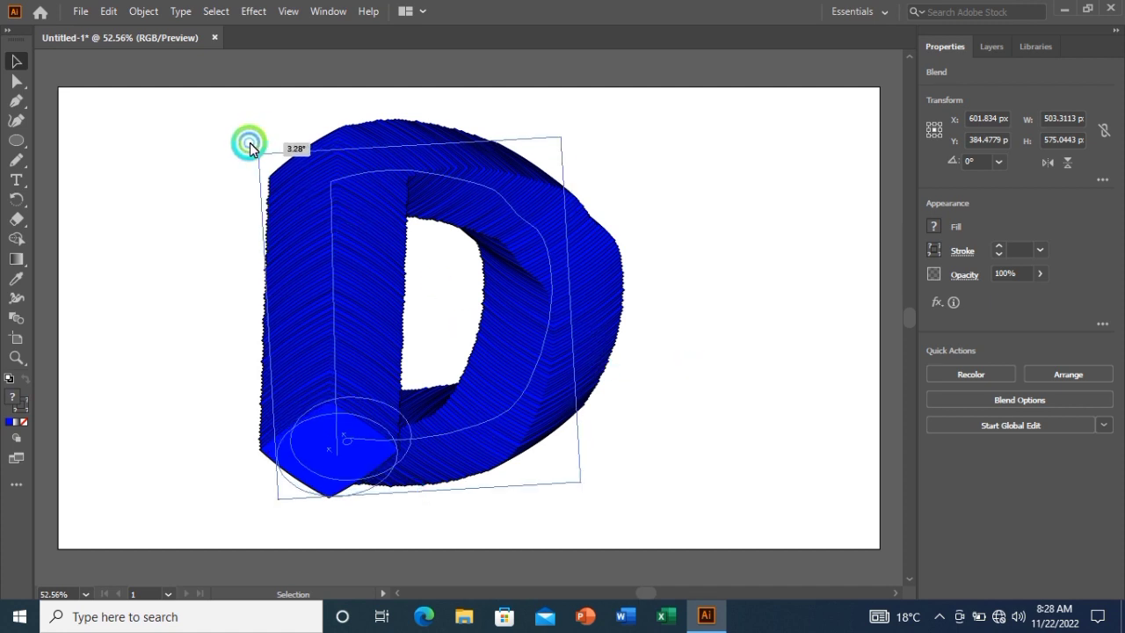
{"action": "mouse_move", "coordinate": [269, 336]}
{"action": "left_mouse_down"}
{"action": "mouse_move", "coordinate": [294, 344]}
{"action": "mouse_move", "coordinate": [264, 338]}
{"action": "left_mouse_up"}
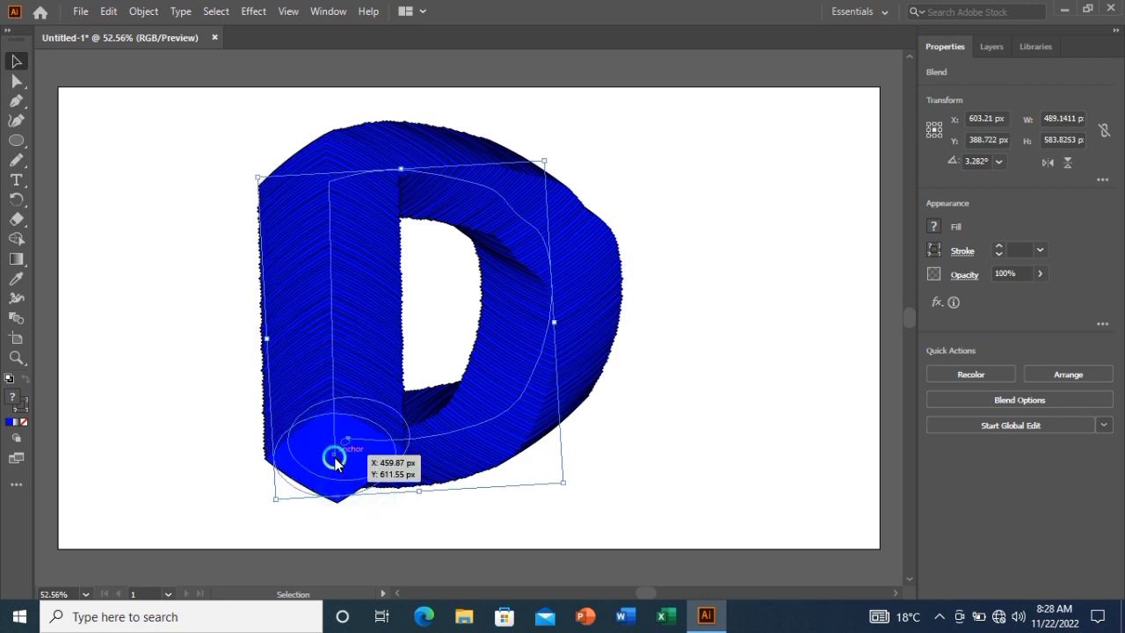
Shift the tilted D slightly down and to the left on the artboard and deselect it
{"action": "left_click_drag", "start_coordinate": [350, 442], "coordinate": [345, 450]}
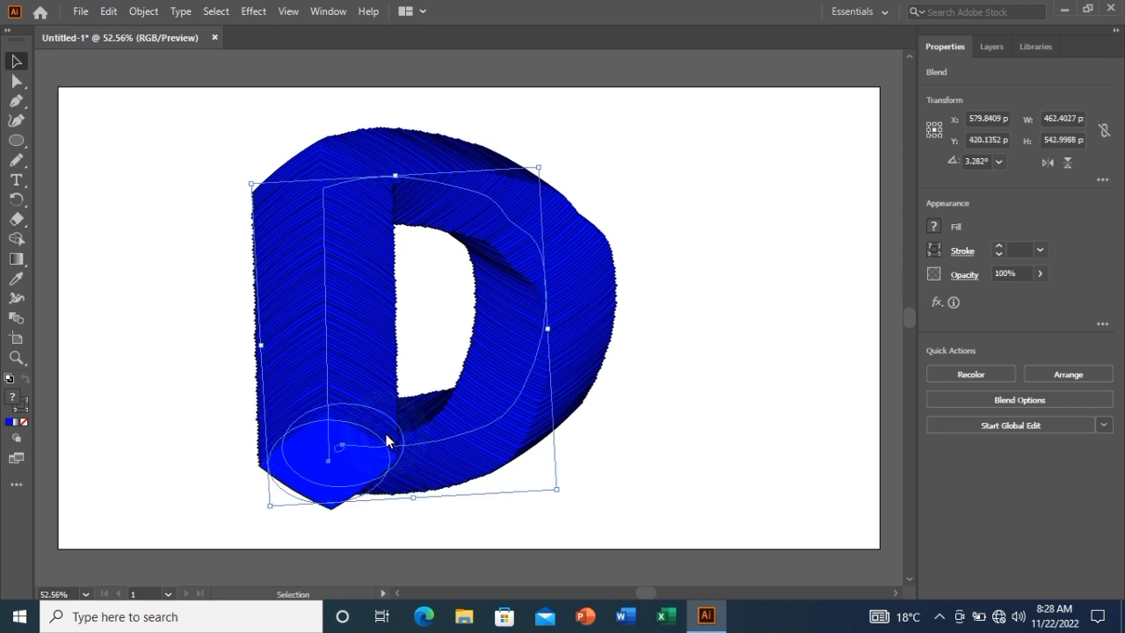
{"action": "left_click", "coordinate": [606, 156]}
{"action": "left_click", "coordinate": [173, 133]}
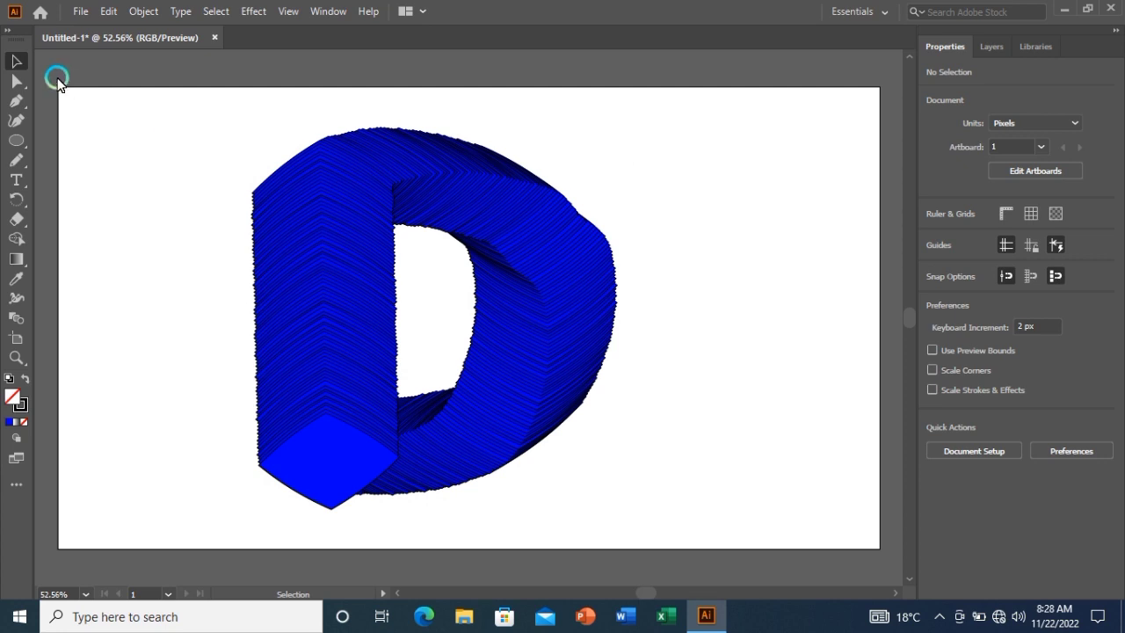
Draw a rectangle of about 1367 by 769 px covering the whole artboard and fill it with black
{"action": "left_click_drag", "start_coordinate": [27, 151], "coordinate": [64, 137]}
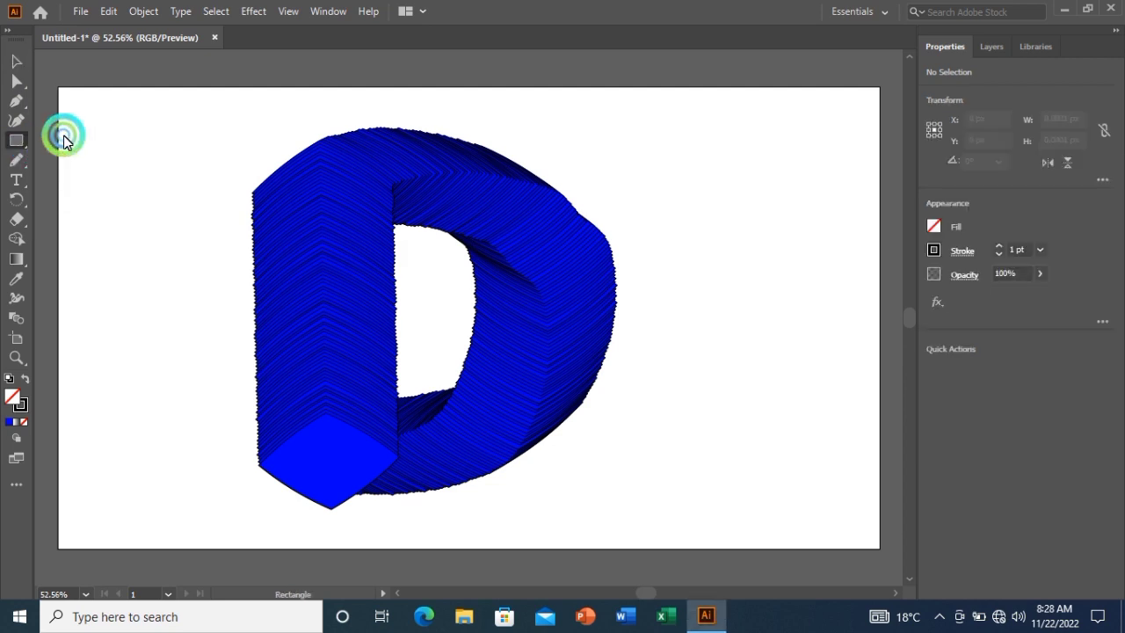
{"action": "mouse_move", "coordinate": [58, 91]}
{"action": "left_mouse_down"}
{"action": "mouse_move", "coordinate": [181, 193]}
{"action": "mouse_move", "coordinate": [469, 302]}
{"action": "mouse_move", "coordinate": [700, 425]}
{"action": "mouse_move", "coordinate": [872, 532]}
{"action": "mouse_move", "coordinate": [879, 548]}
{"action": "left_mouse_up"}
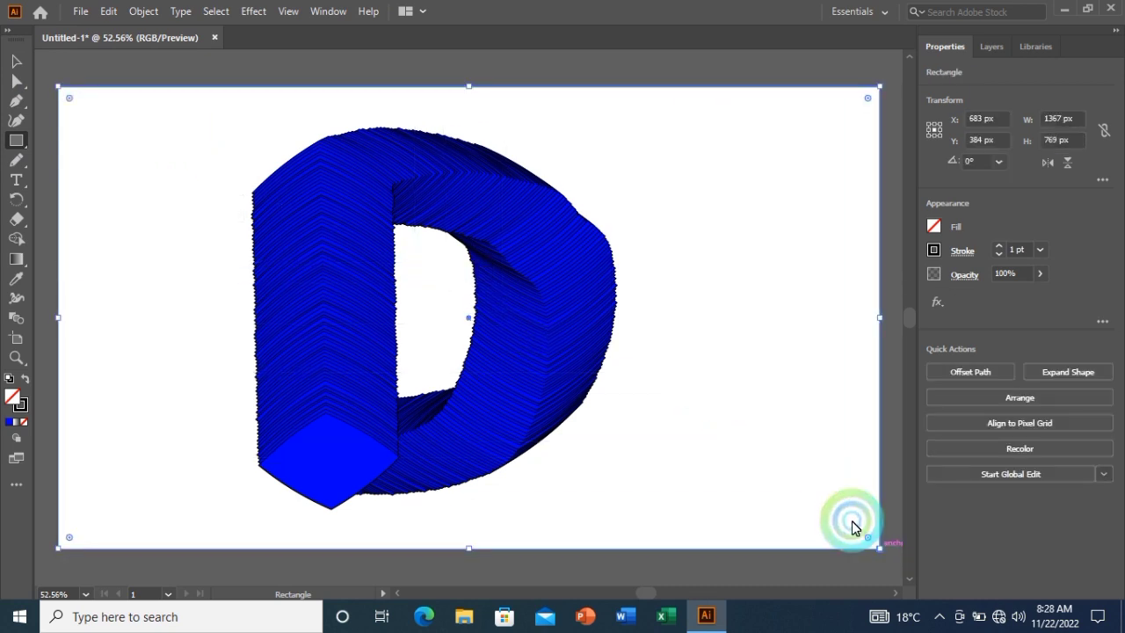
{"action": "left_click", "coordinate": [935, 249]}
{"action": "left_click", "coordinate": [933, 227]}
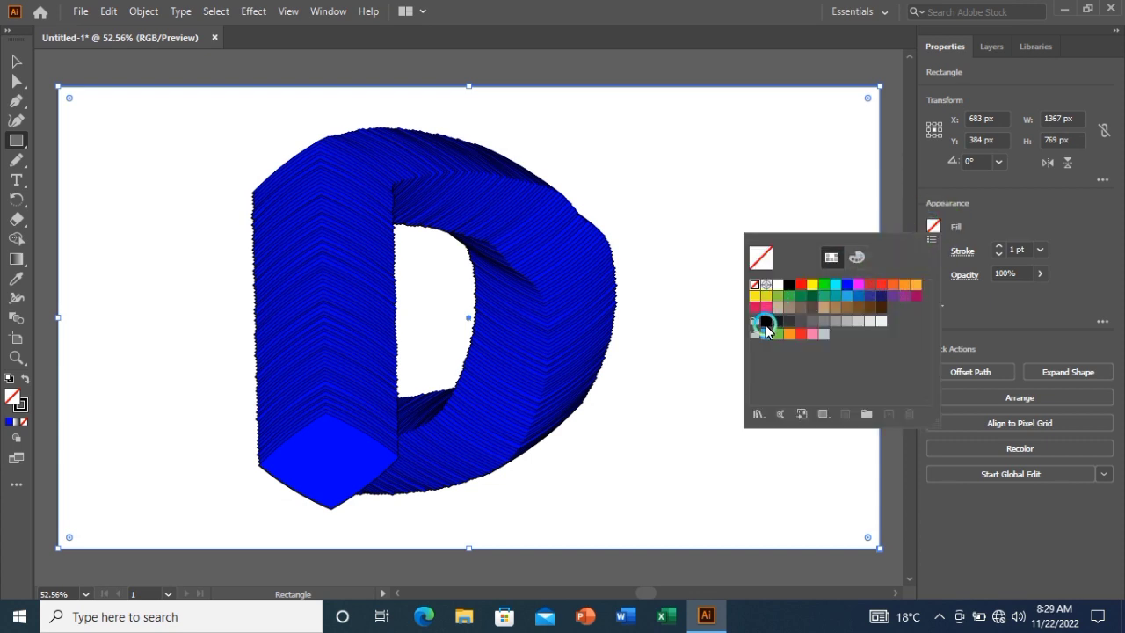
{"action": "left_click", "coordinate": [766, 325]}
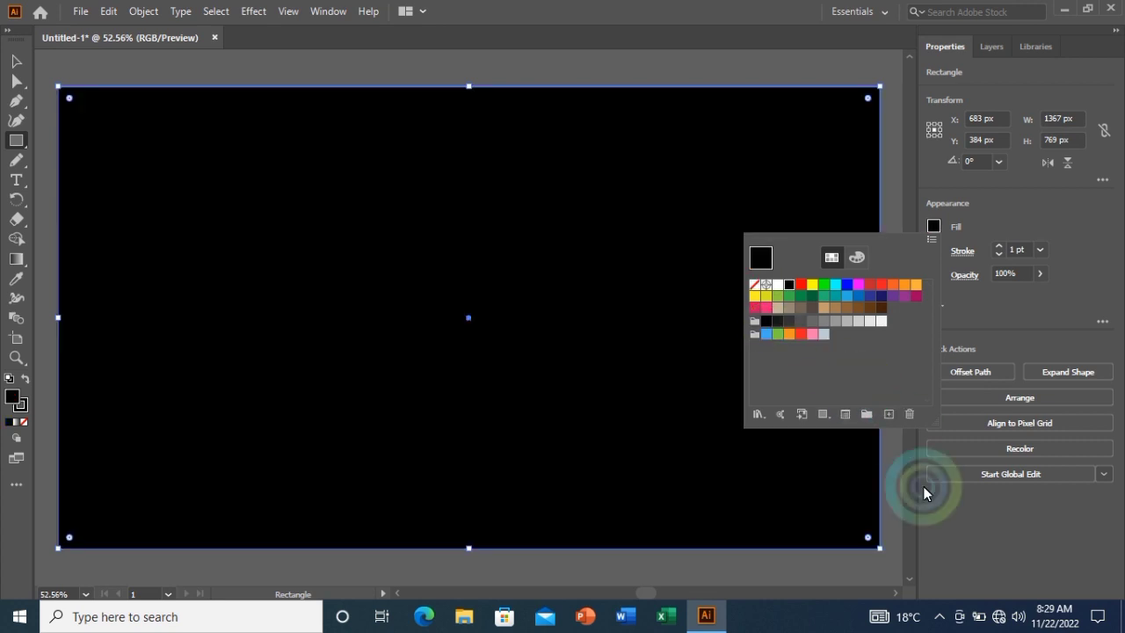
Send the rectangle behind the D and change its fill to bright yellow after trying red
{"action": "left_click", "coordinate": [1024, 398]}
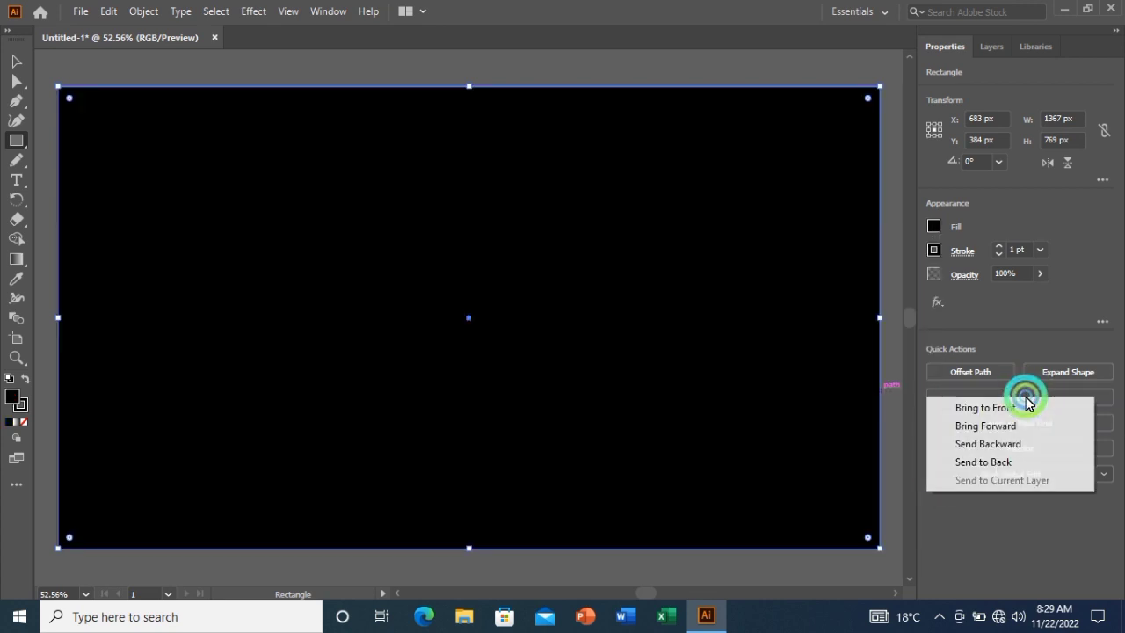
{"action": "left_click", "coordinate": [982, 463]}
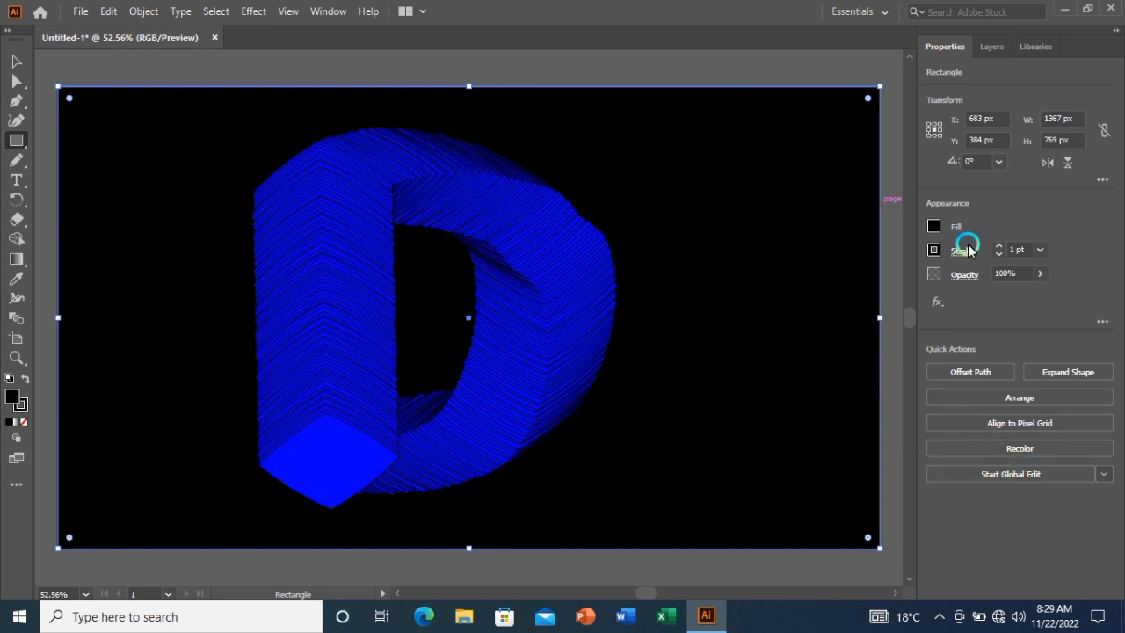
{"action": "left_click", "coordinate": [929, 227]}
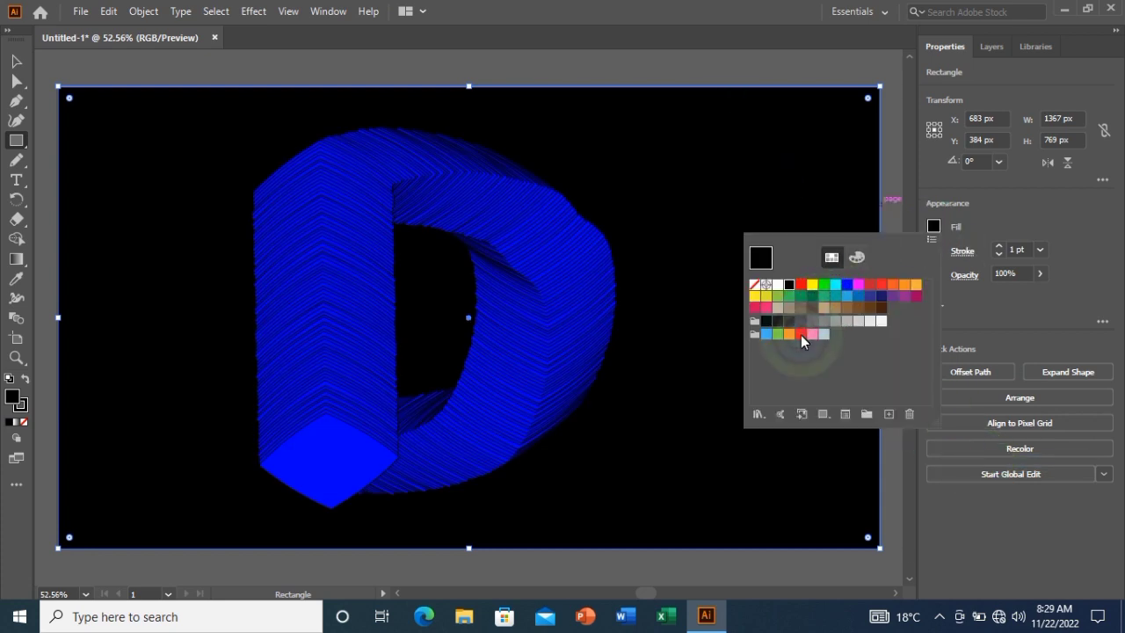
{"action": "left_click", "coordinate": [800, 335]}
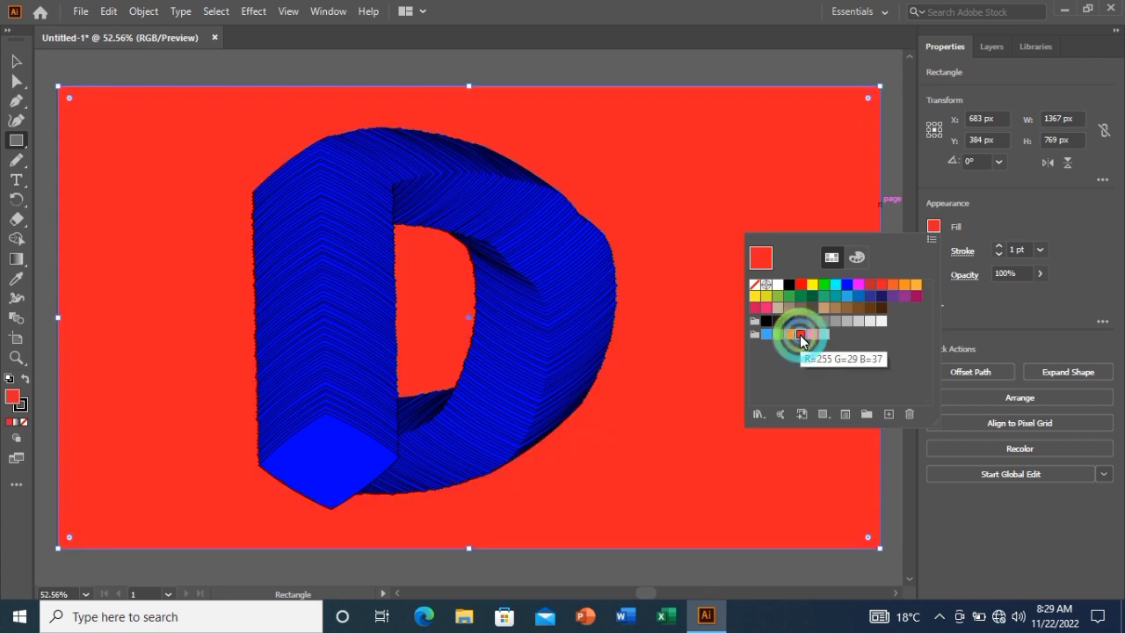
{"action": "left_click", "coordinate": [813, 286]}
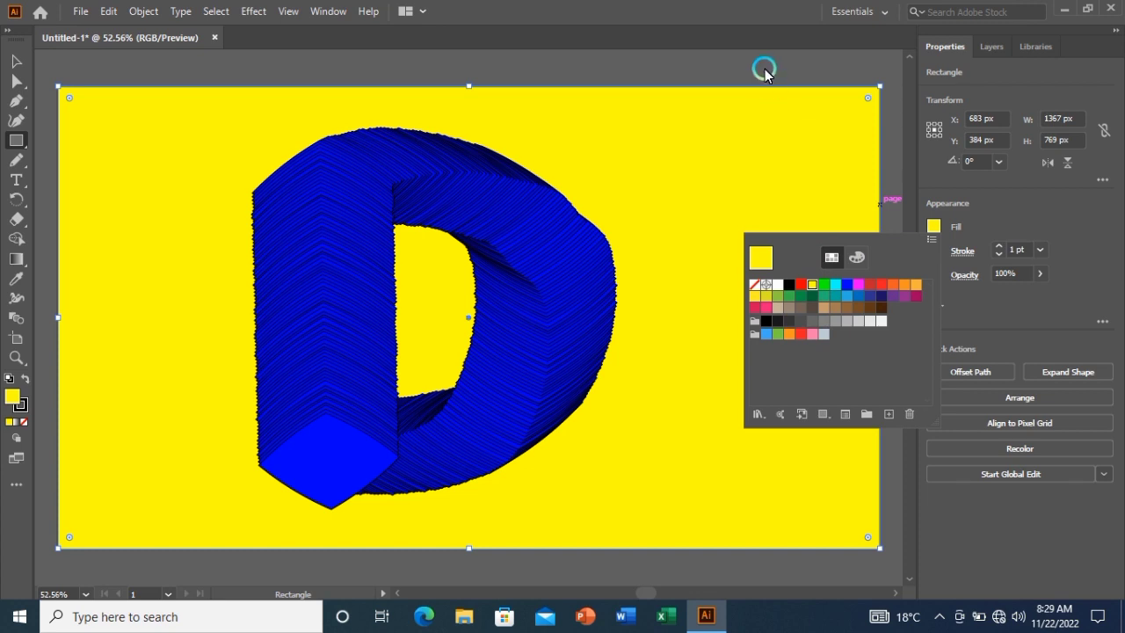
{"action": "left_click", "coordinate": [765, 70]}
{"action": "left_click", "coordinate": [10, 57]}
{"action": "left_click", "coordinate": [72, 66]}
{"action": "left_click", "coordinate": [172, 60]}
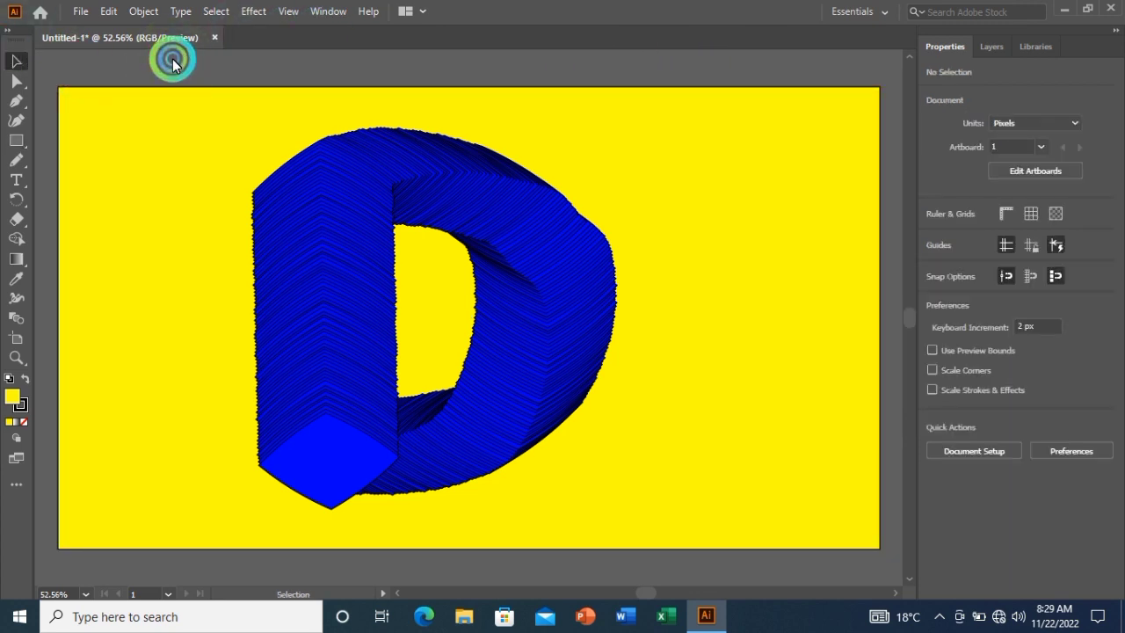
Remove the stroke from the yellow background rectangle and deselect it
{"action": "left_click", "coordinate": [796, 159]}
{"action": "left_click", "coordinate": [932, 251]}
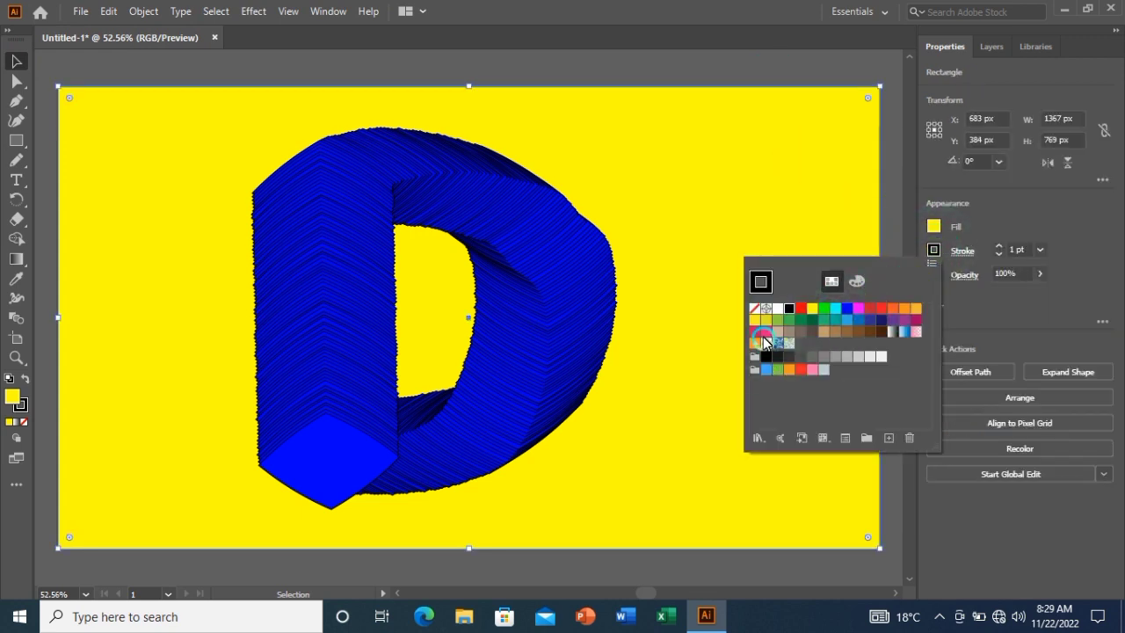
{"action": "left_click", "coordinate": [754, 309]}
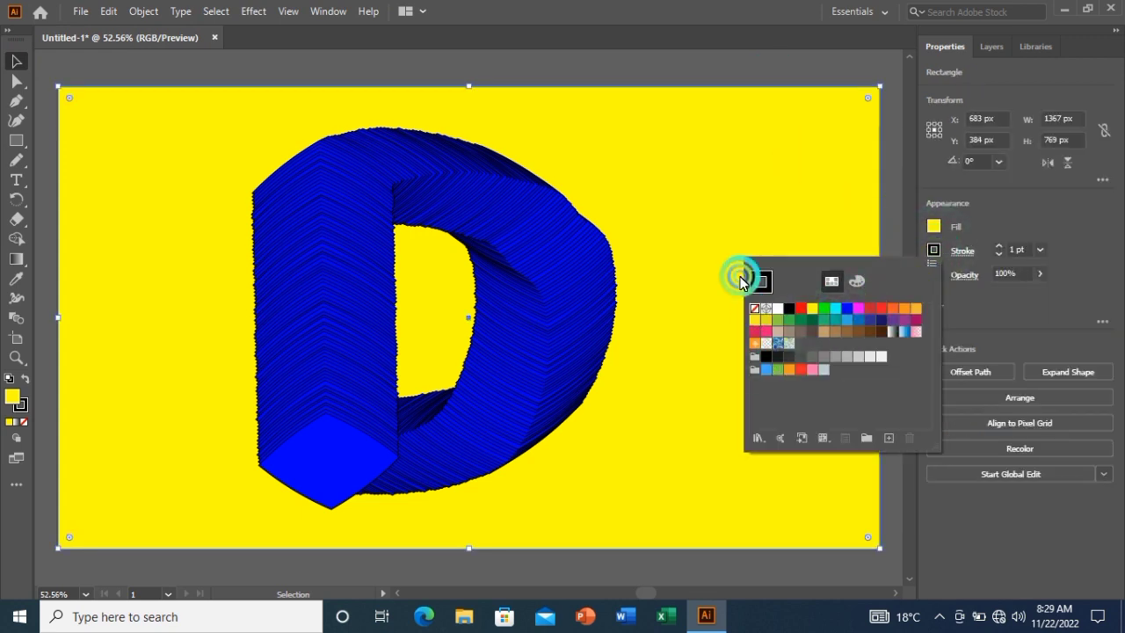
{"action": "left_click", "coordinate": [110, 76]}
{"action": "left_click", "coordinate": [93, 64]}
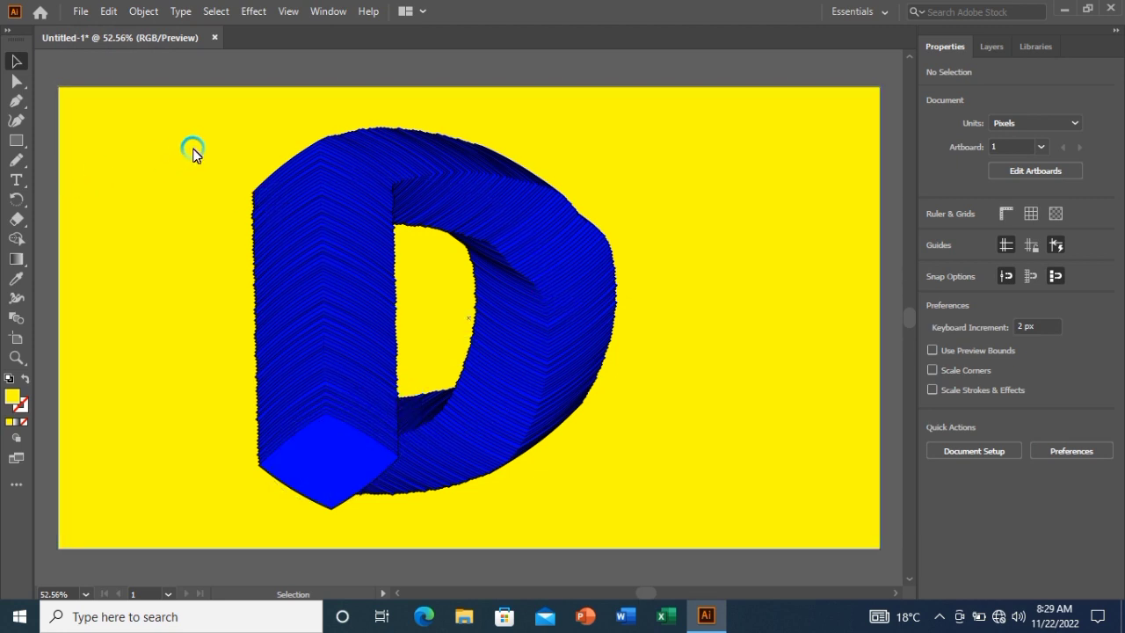
Draw a freehand arched path about 1069 by 313 px across the D with the Pencil tool
{"action": "left_click", "coordinate": [16, 160]}
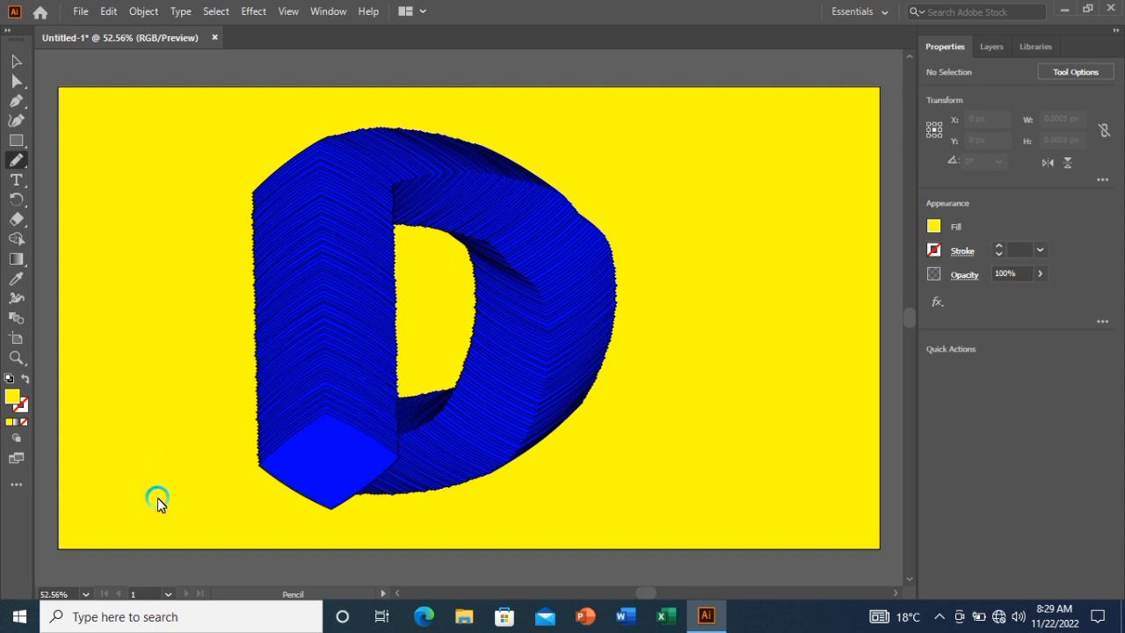
{"action": "mouse_move", "coordinate": [150, 447]}
{"action": "left_mouse_down"}
{"action": "mouse_move", "coordinate": [390, 267]}
{"action": "mouse_move", "coordinate": [659, 382]}
{"action": "mouse_move", "coordinate": [792, 461]}
{"action": "left_mouse_up"}
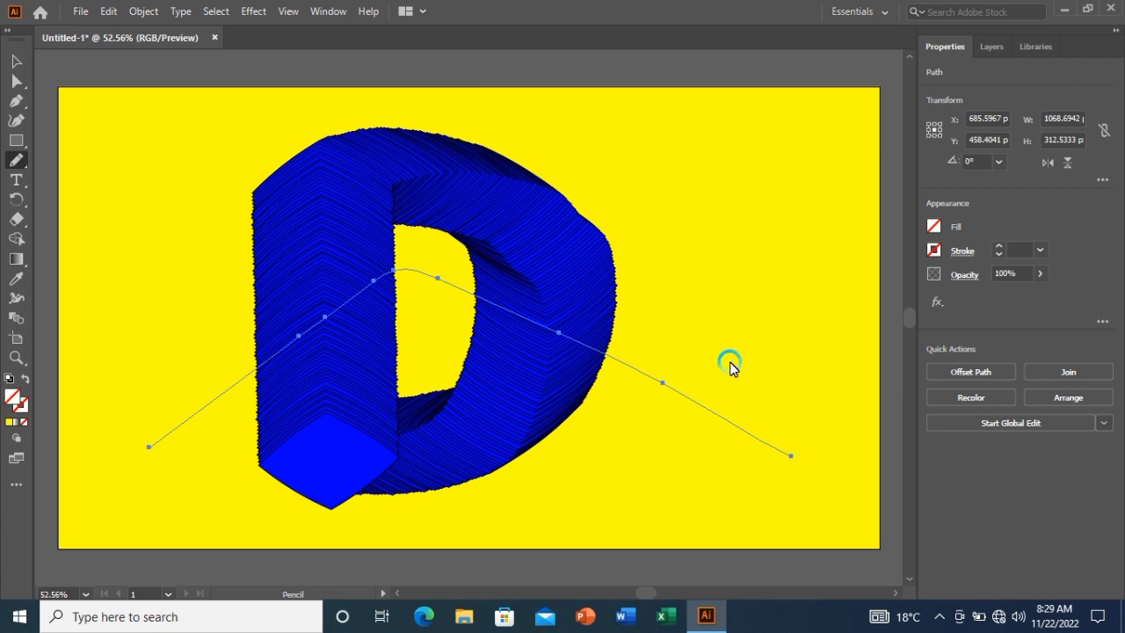
{"action": "left_click", "coordinate": [16, 61]}
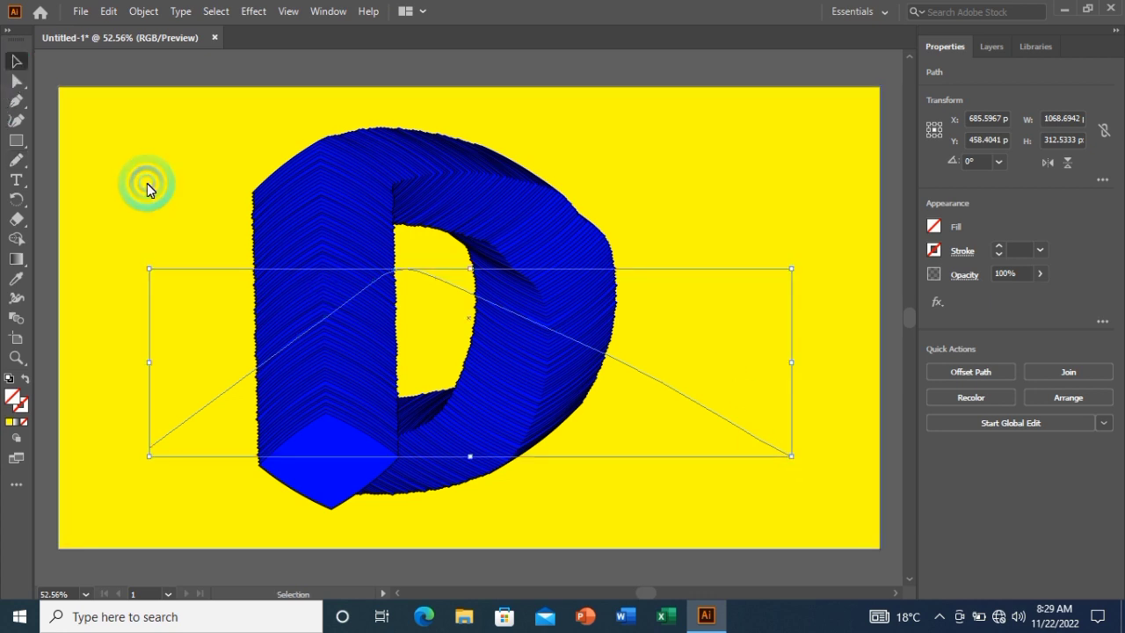
Try moving the yellow background rectangle diagonally off the artboard, undo the move and deselect it
{"action": "left_click_drag", "start_coordinate": [147, 187], "coordinate": [425, 374]}
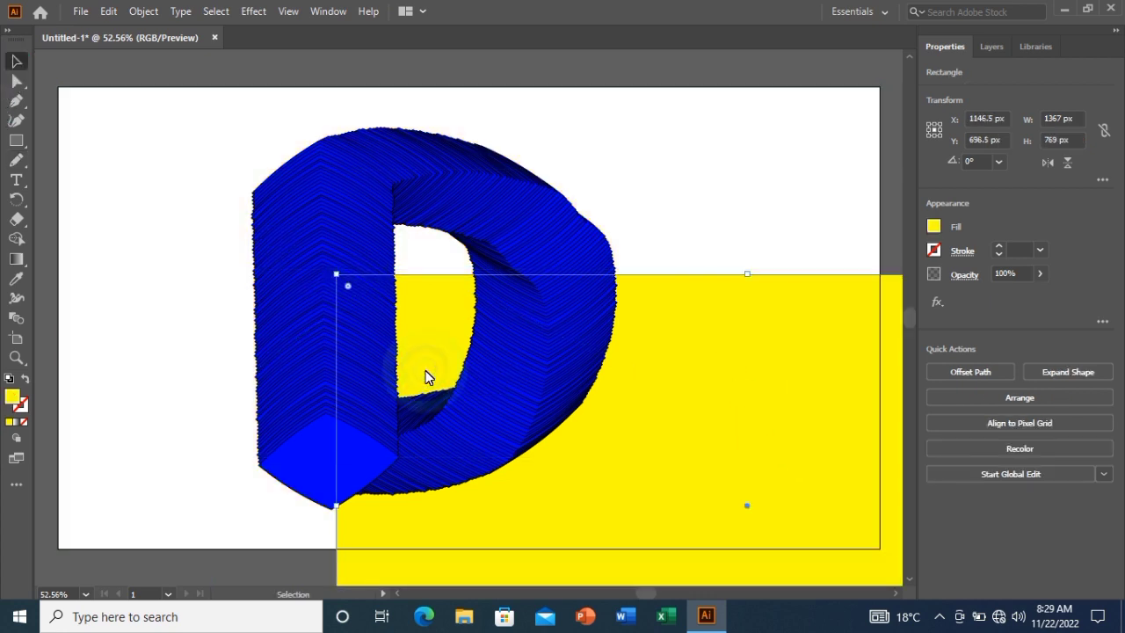
{"action": "key", "text": "ctrl+z"}
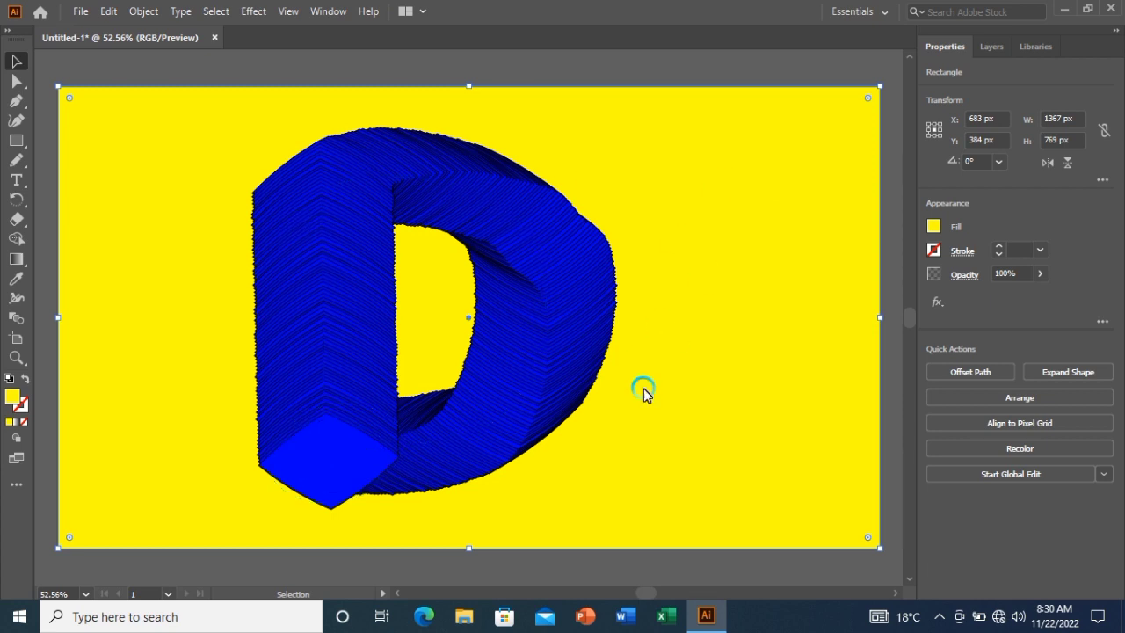
{"action": "left_click", "coordinate": [888, 294]}
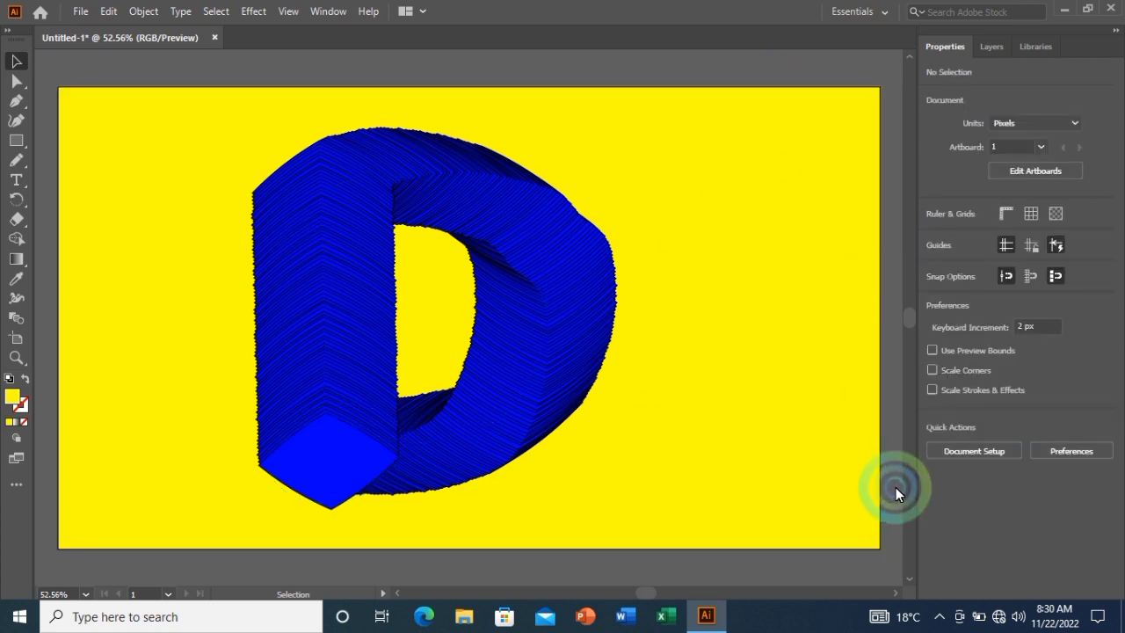
{"action": "left_click", "coordinate": [942, 618]}
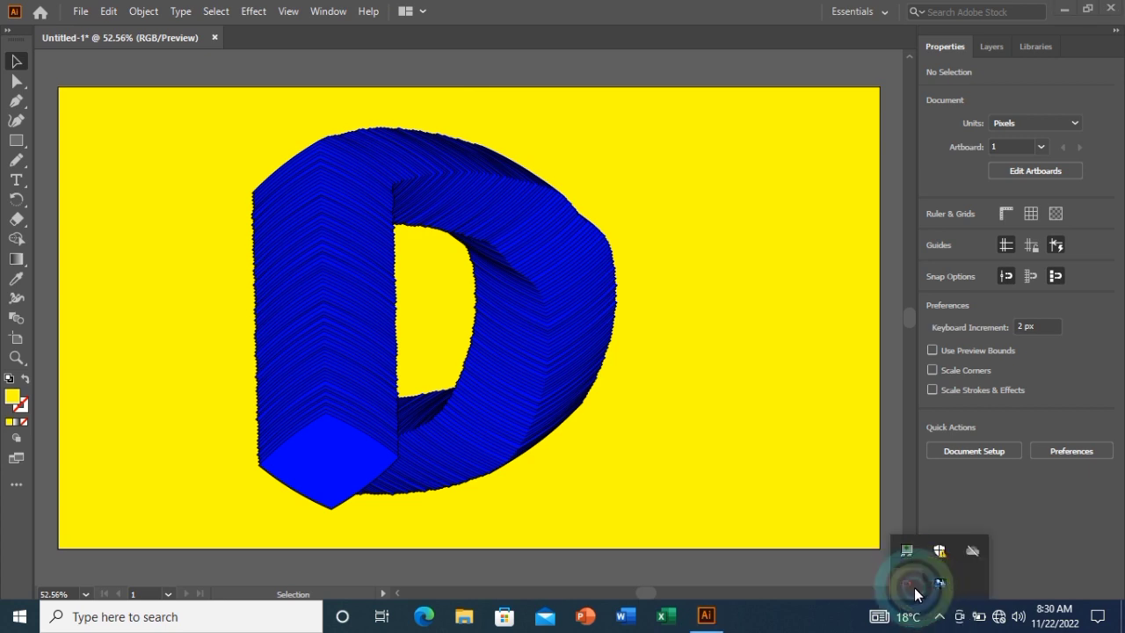